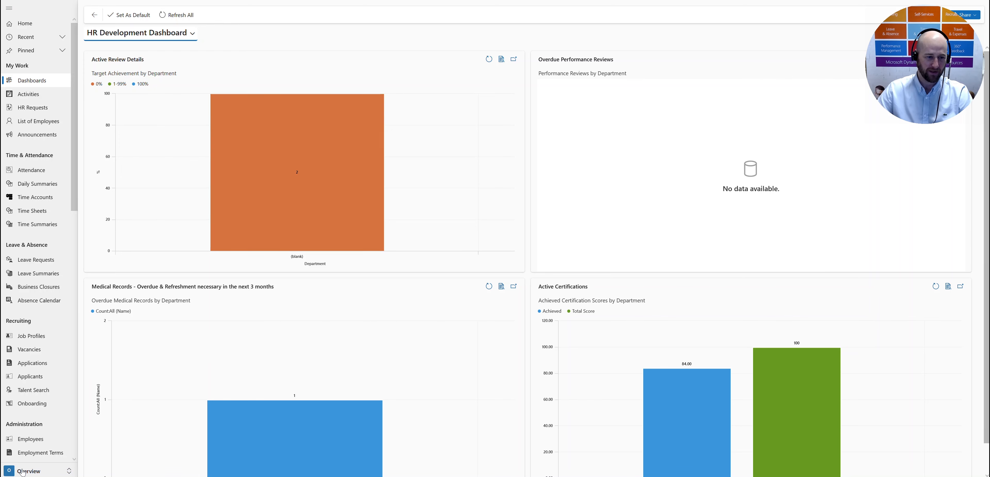
Step: Review the Employee Age eligibility policy in the Settings area and the list of active eligibility rules
click(27, 456)
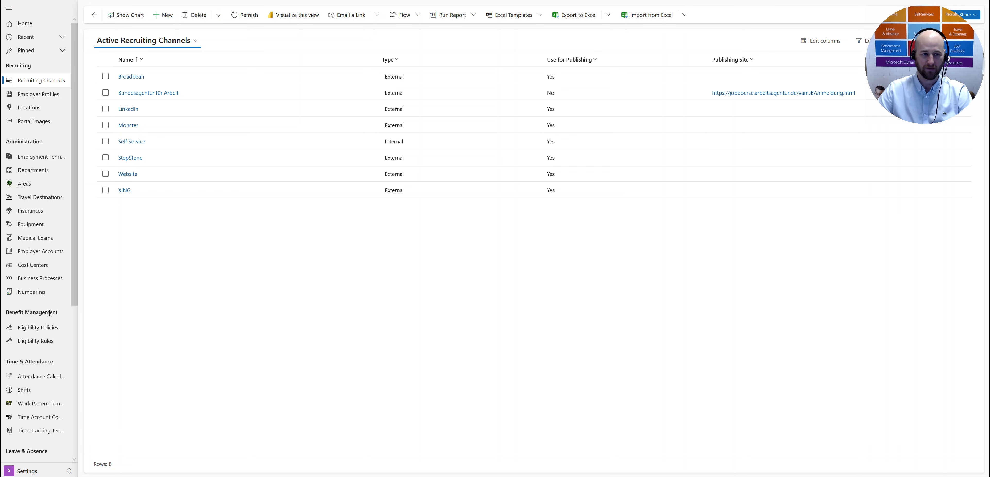
click(54, 332)
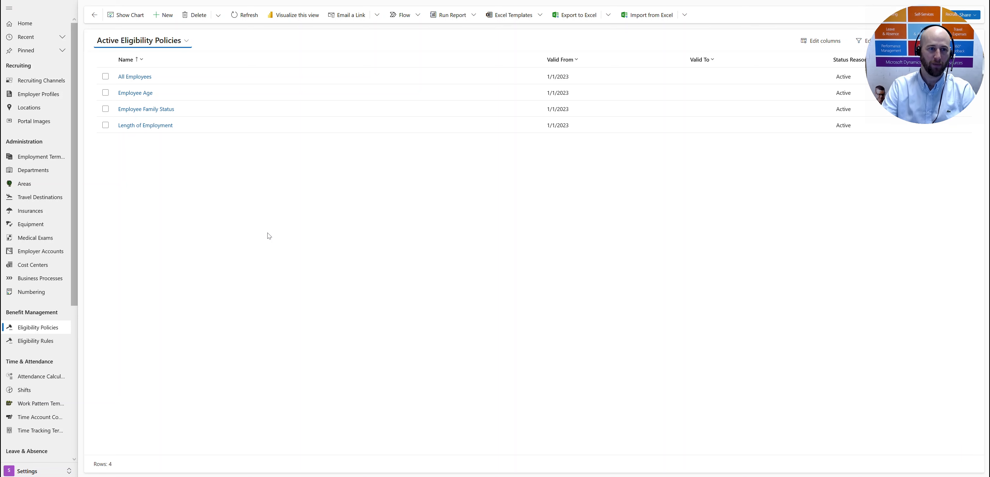
click(179, 94)
click(179, 93)
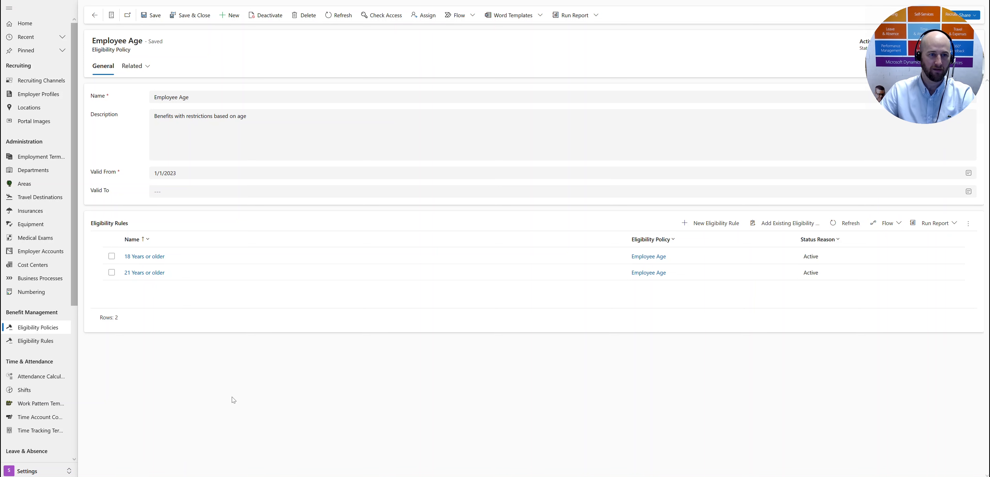
click(94, 15)
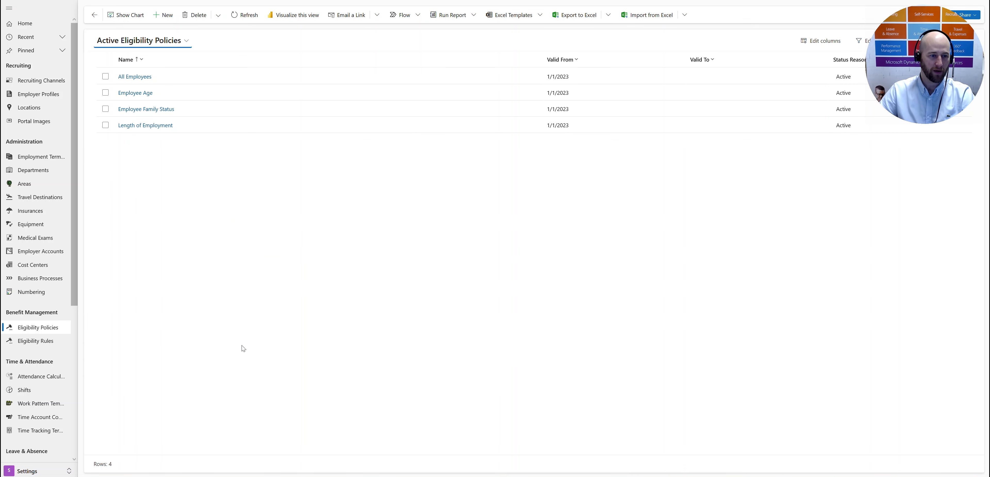
double_click(37, 341)
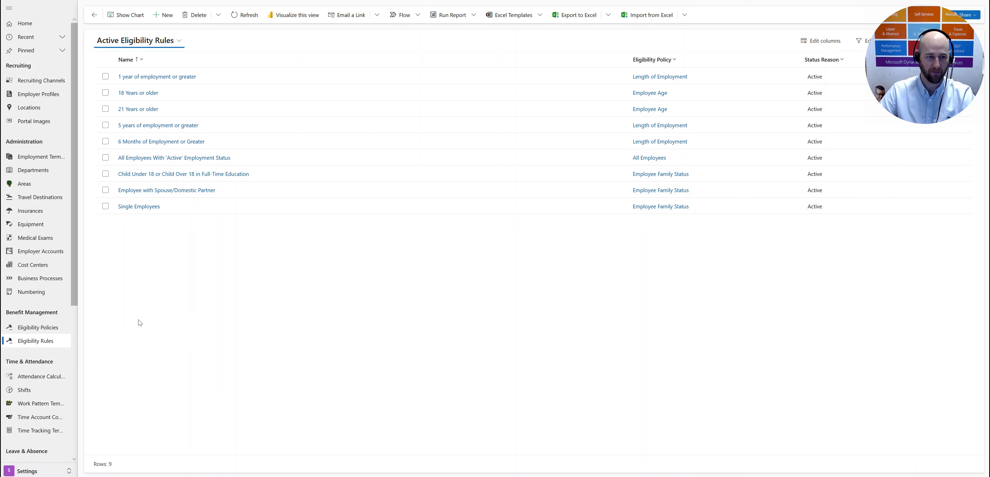
click(147, 344)
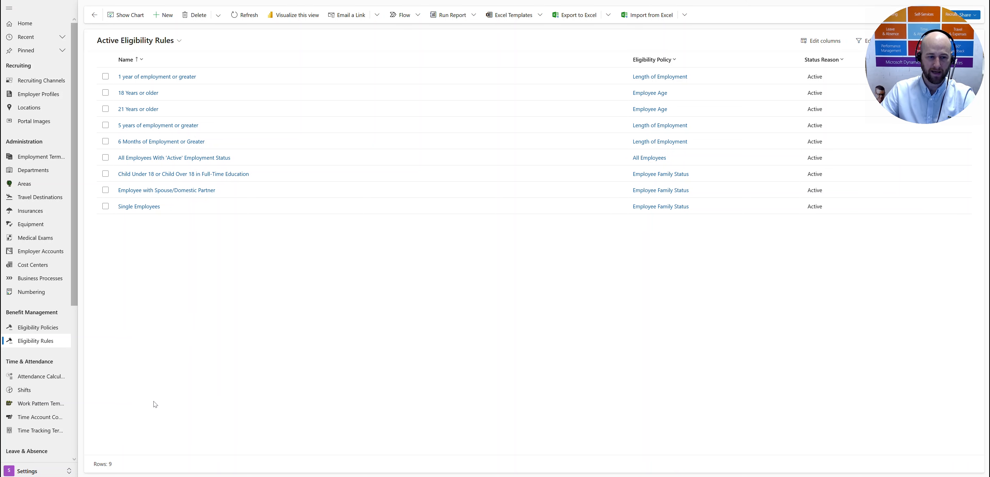
Step: Switch to the Benefit Management area and review the details of the Employee Dental benefit plan
click(48, 472)
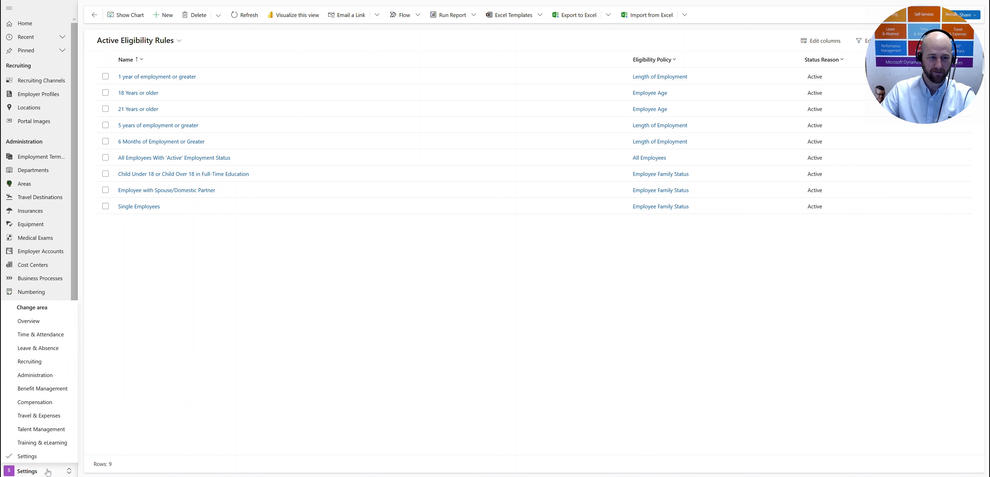
click(58, 396)
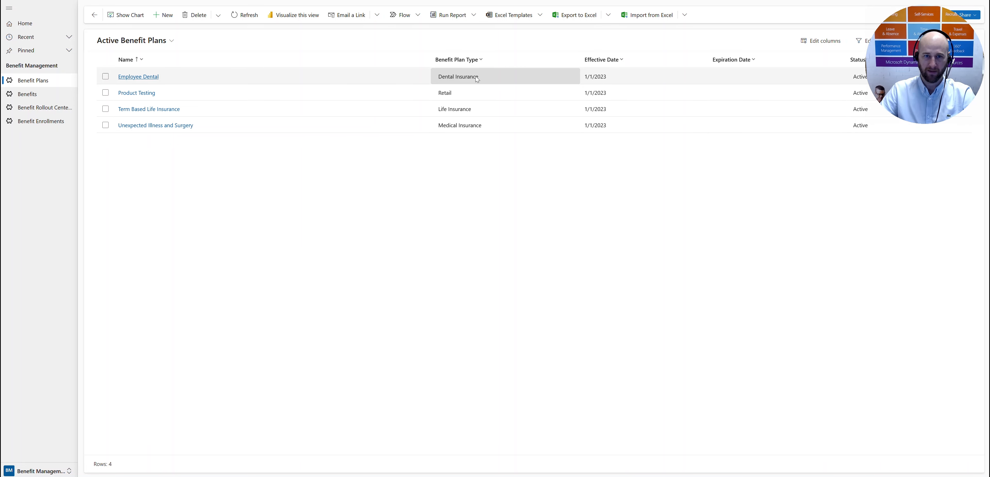
double_click(181, 77)
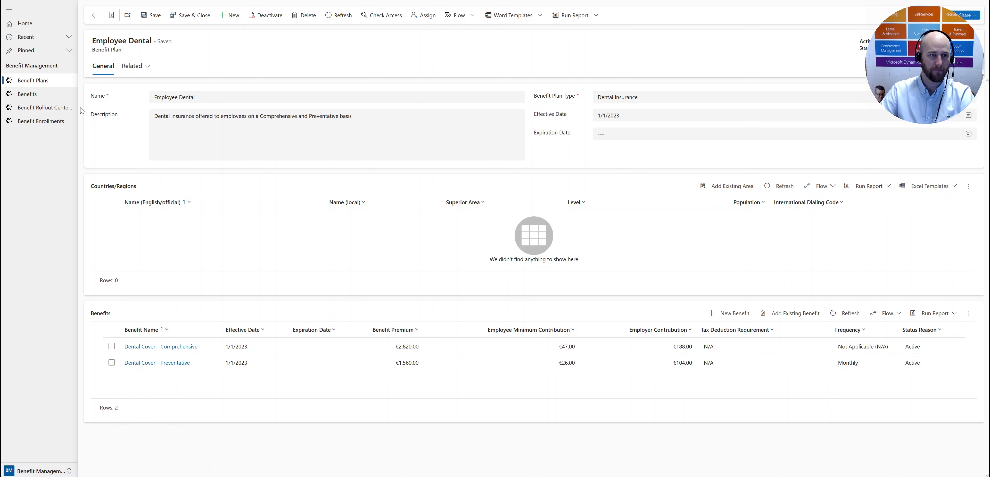
click(93, 16)
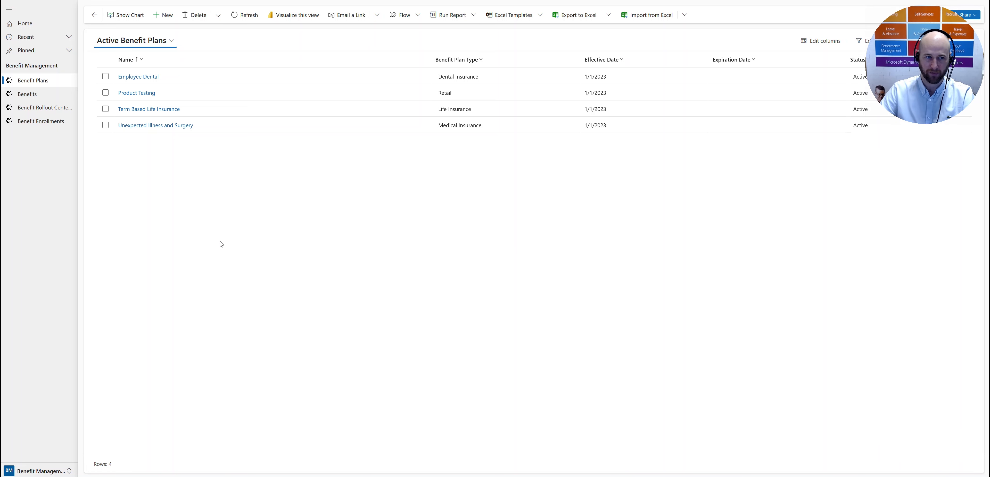
Step: Start a new benefit plan and name it "Partner Sevices"
click(166, 15)
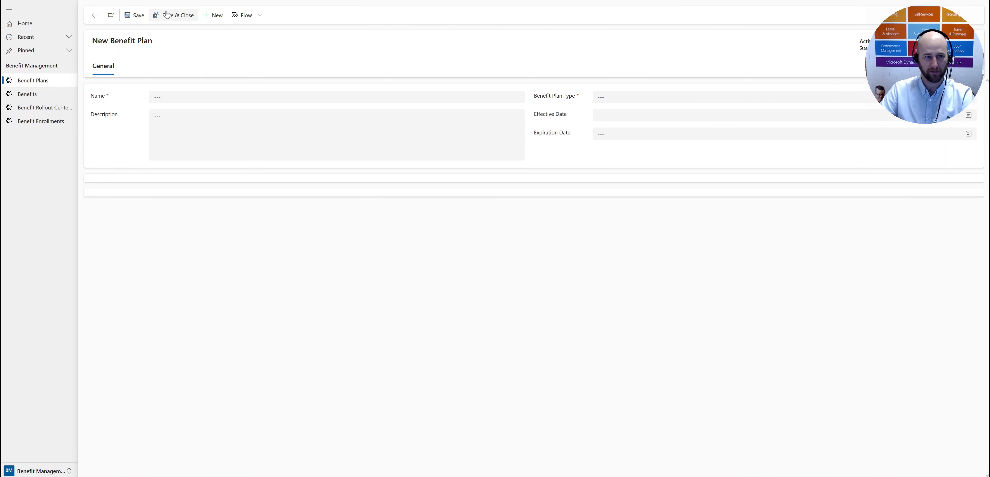
click(183, 99)
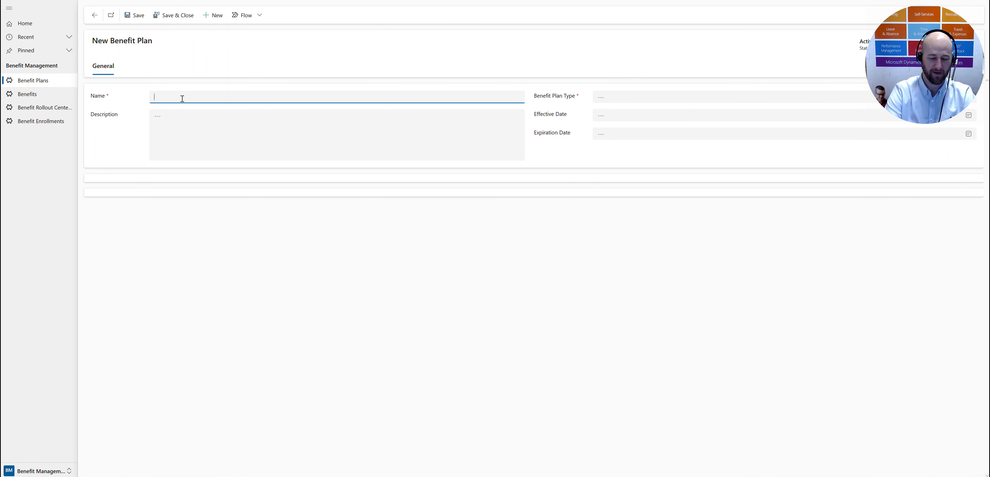
text(Partner Sevices)
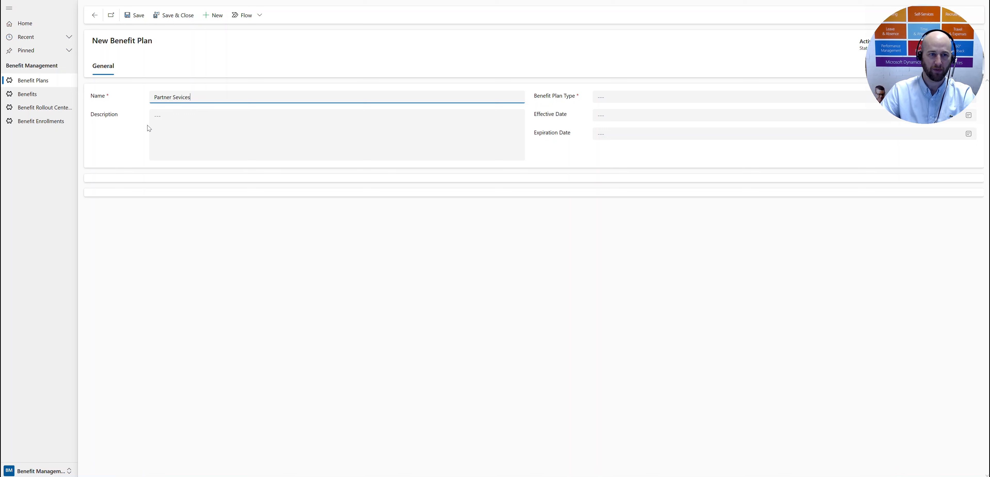
Step: Enter the benefit plan's description "Discount gym membership for all eligible employees with GymCo."
click(173, 136)
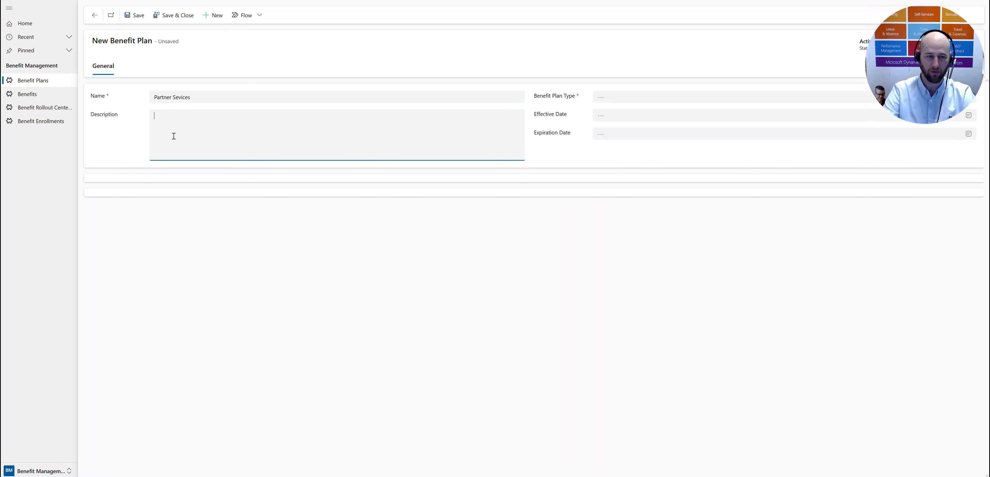
text(Discount g)
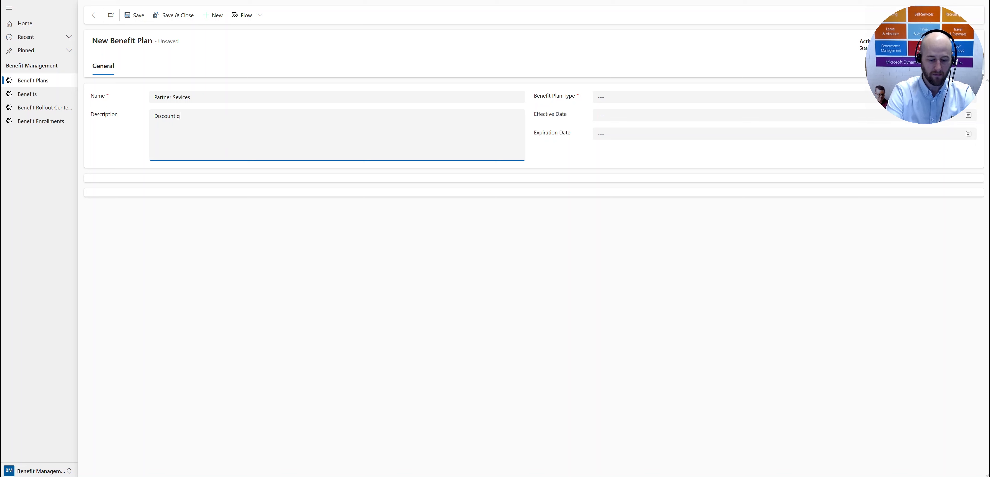
text(ym member)
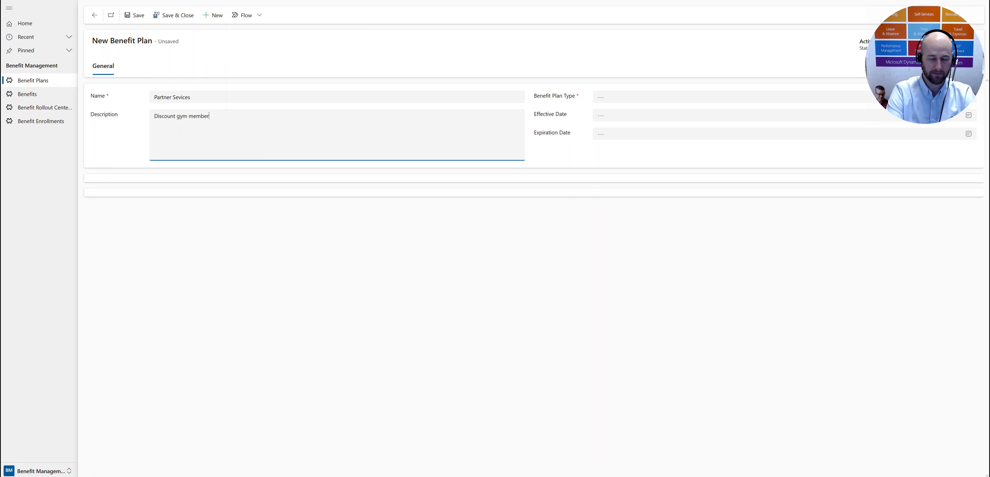
text(ship f)
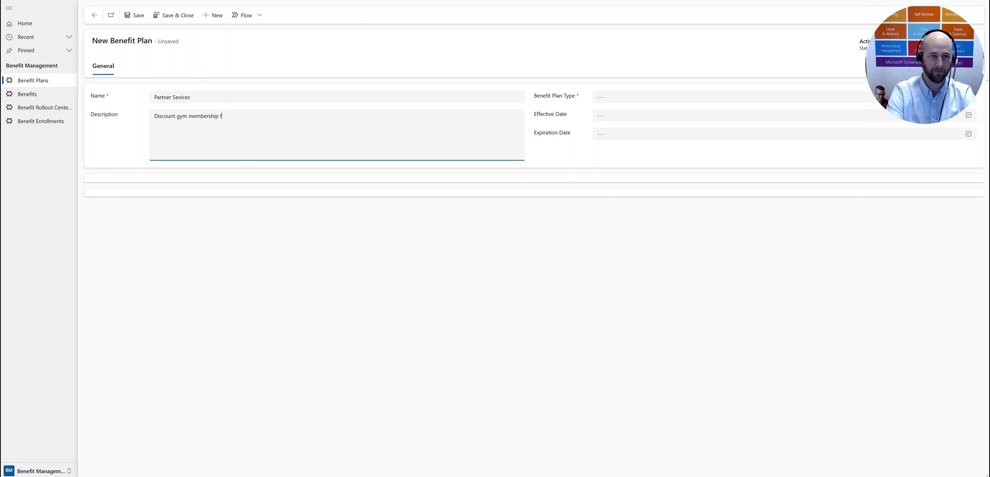
text(or all eli)
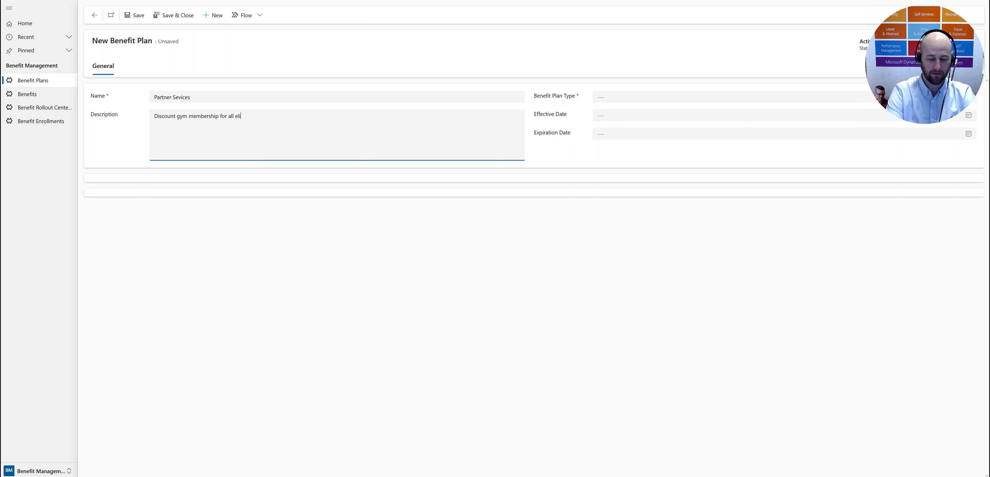
text(gible employees )
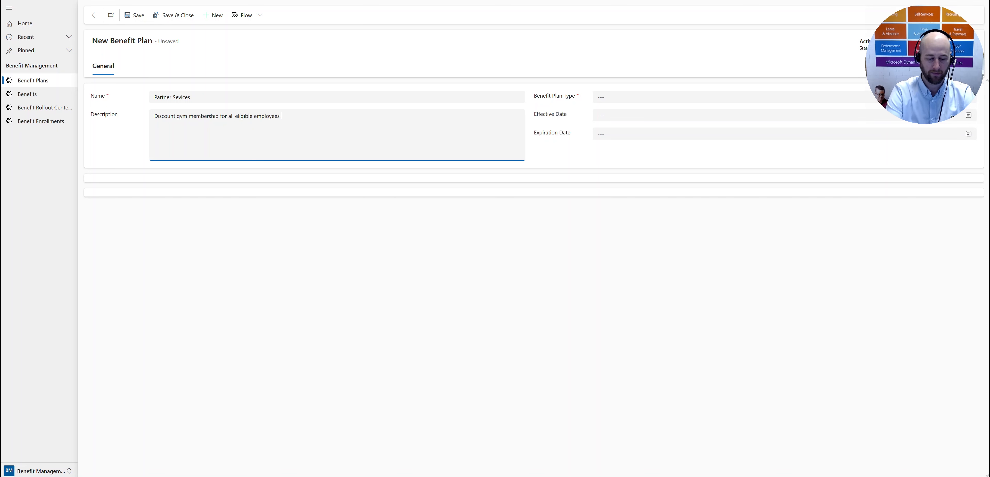
text(with GymCo.)
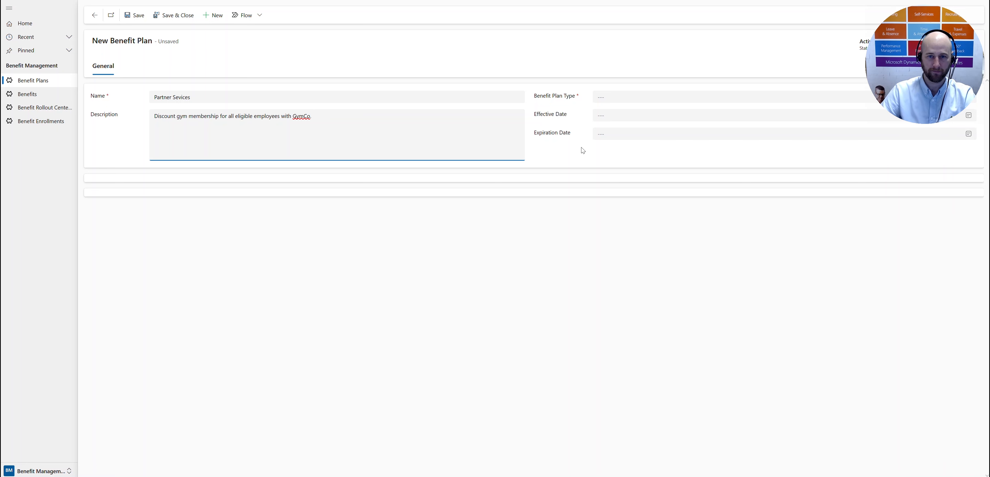
Step: Set the benefit plan type to Products and Services and the effective date to 12/1/2023, saving the plan
click(616, 100)
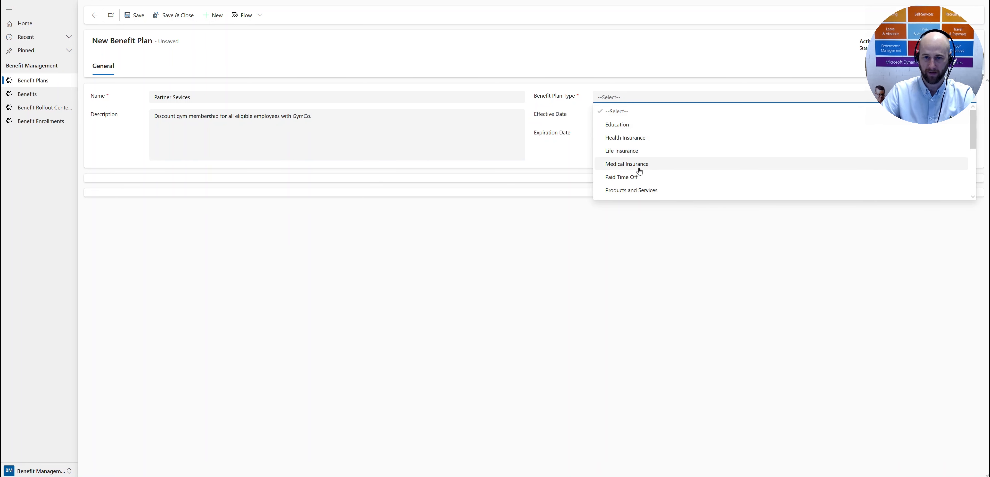
click(644, 191)
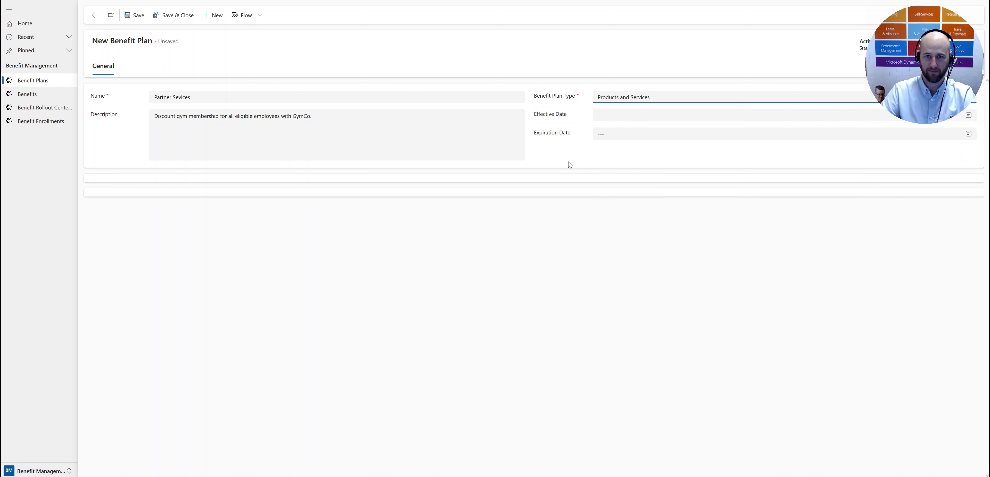
click(630, 121)
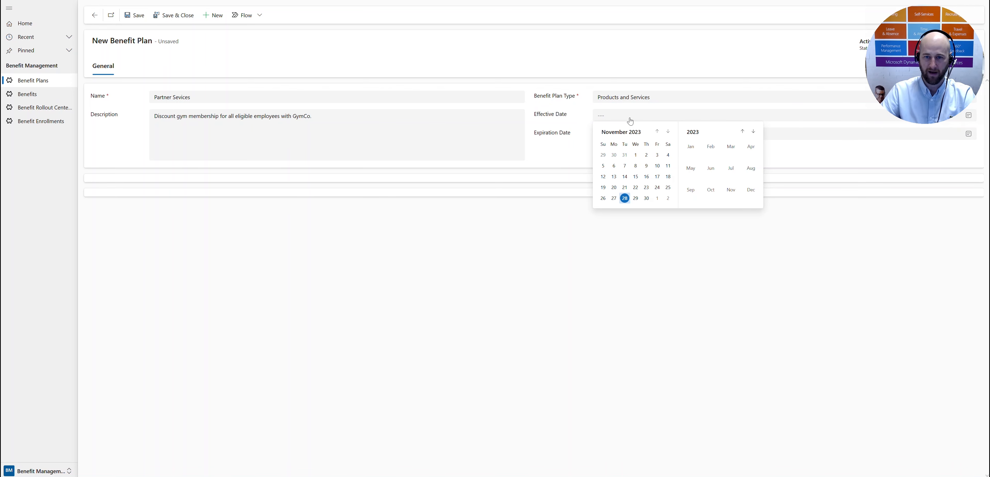
click(658, 199)
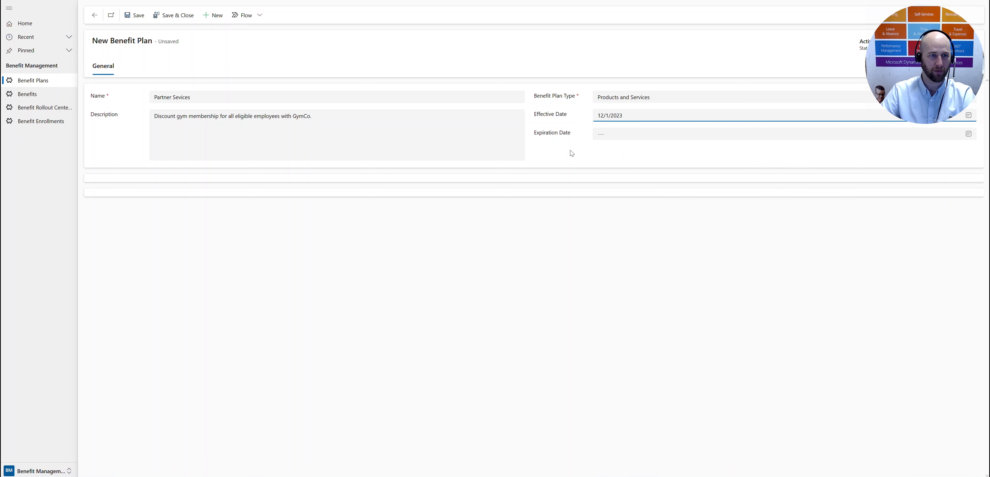
click(137, 18)
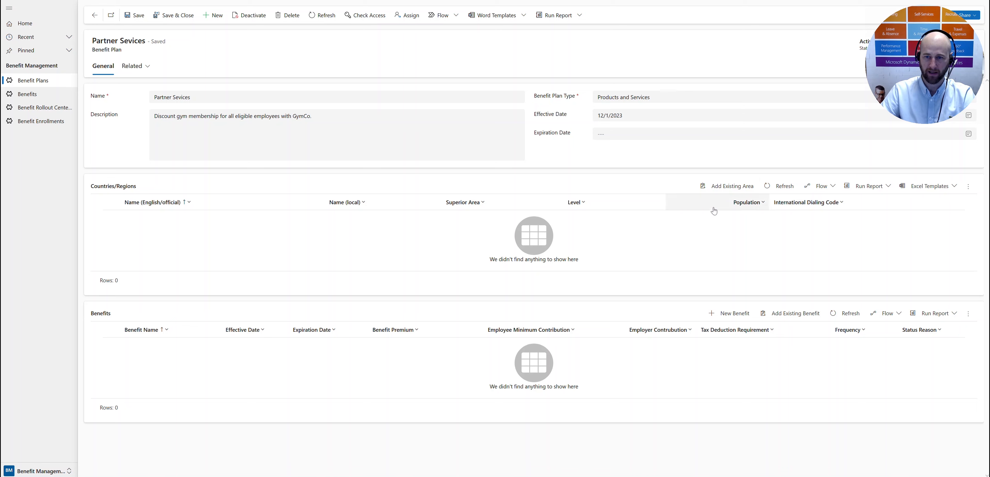
Step: Add the existing area Bavaria to the benefit plan's countries/regions and save the plan
click(726, 188)
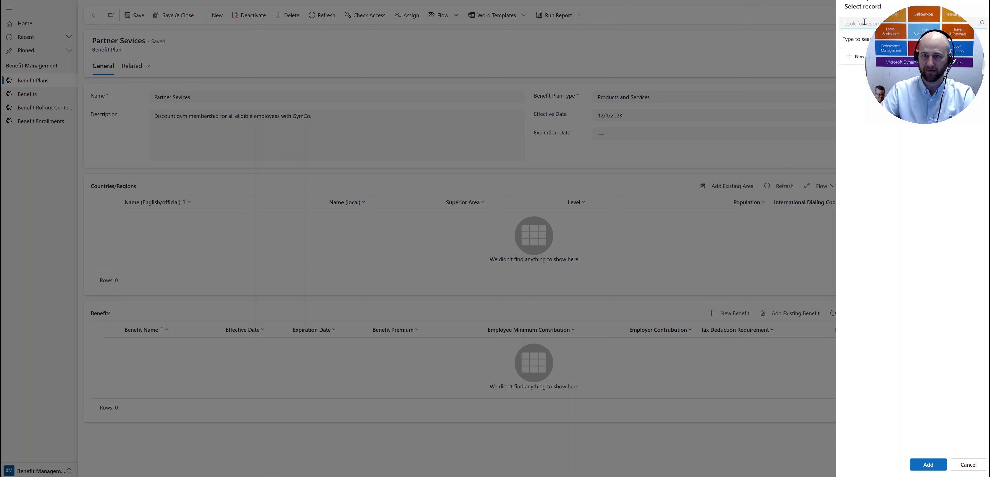
text(bavaria)
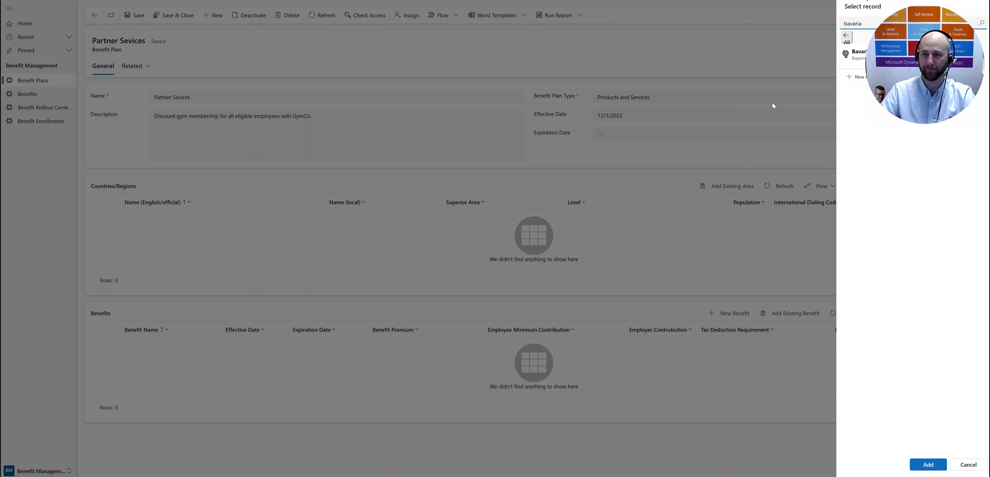
click(857, 55)
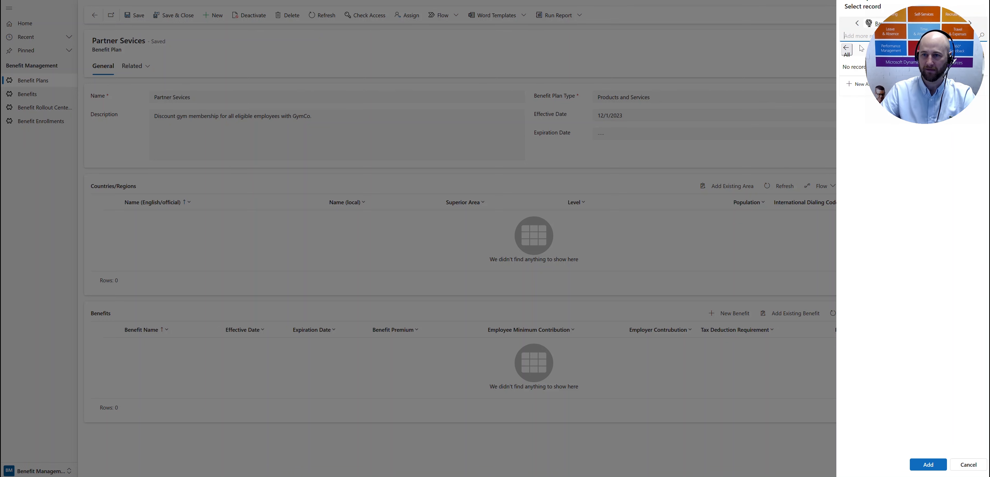
click(928, 465)
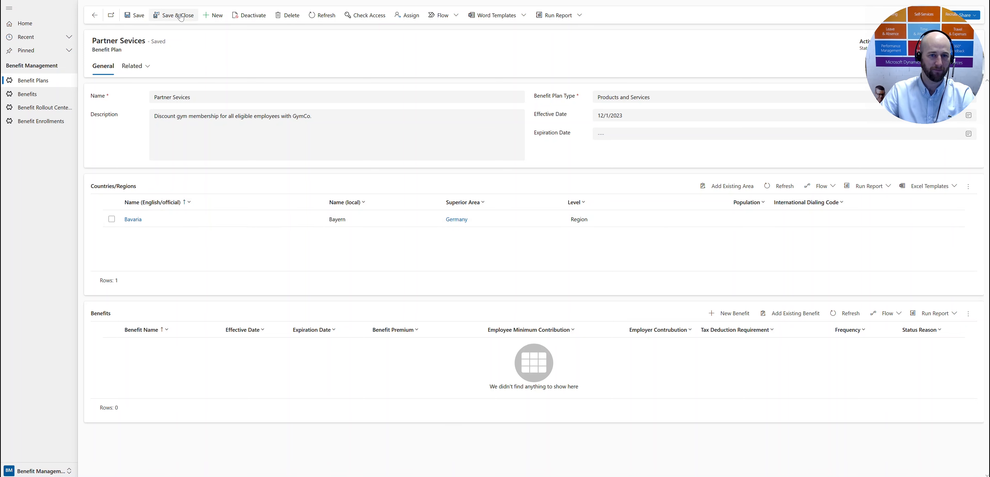
click(141, 16)
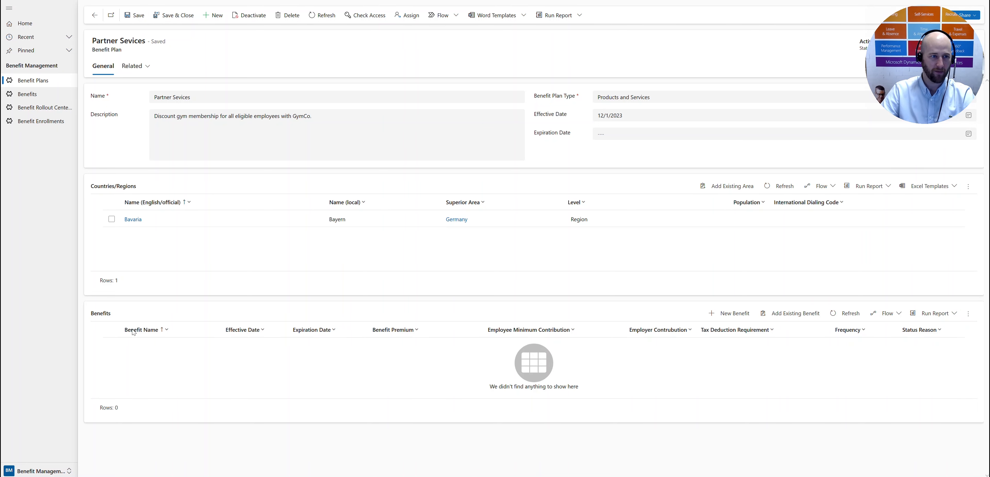
Step: Start a new record in the Benefits list and name it "GymCo Gym Membership"
click(33, 96)
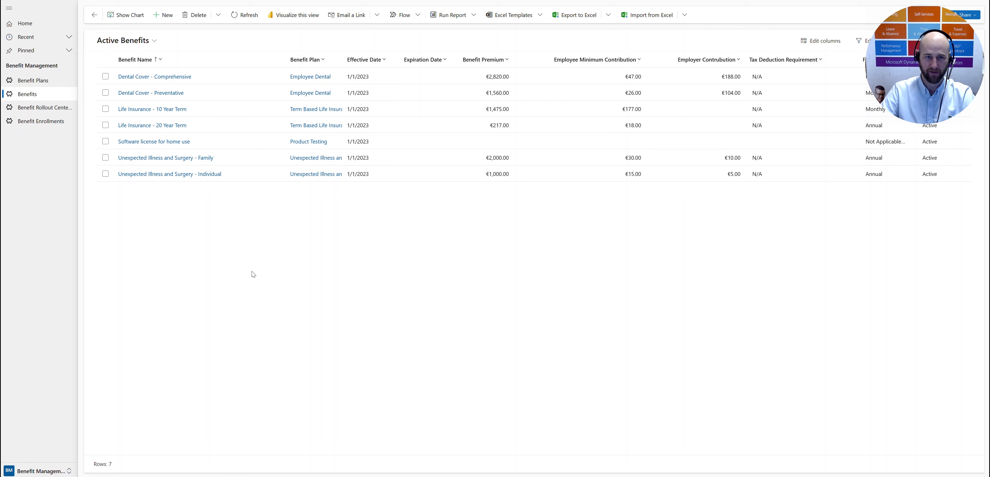
click(163, 17)
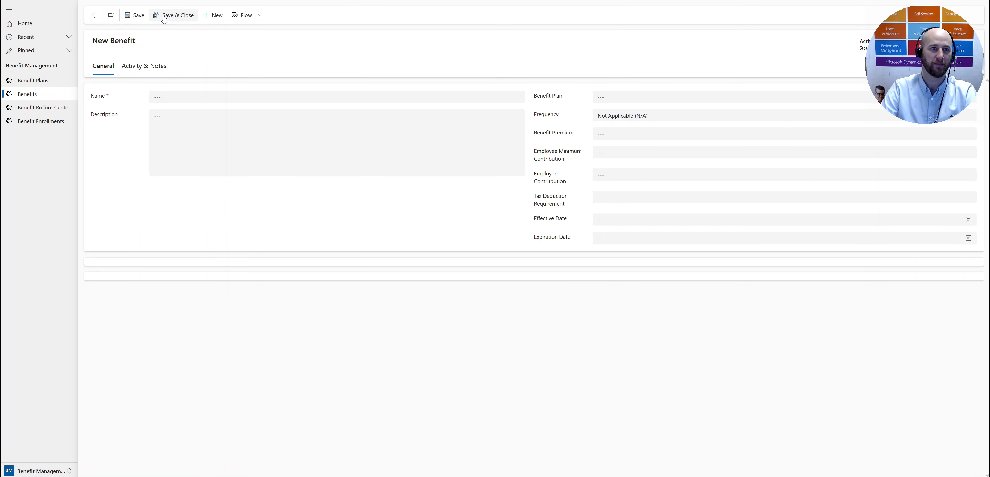
click(172, 97)
text(G)
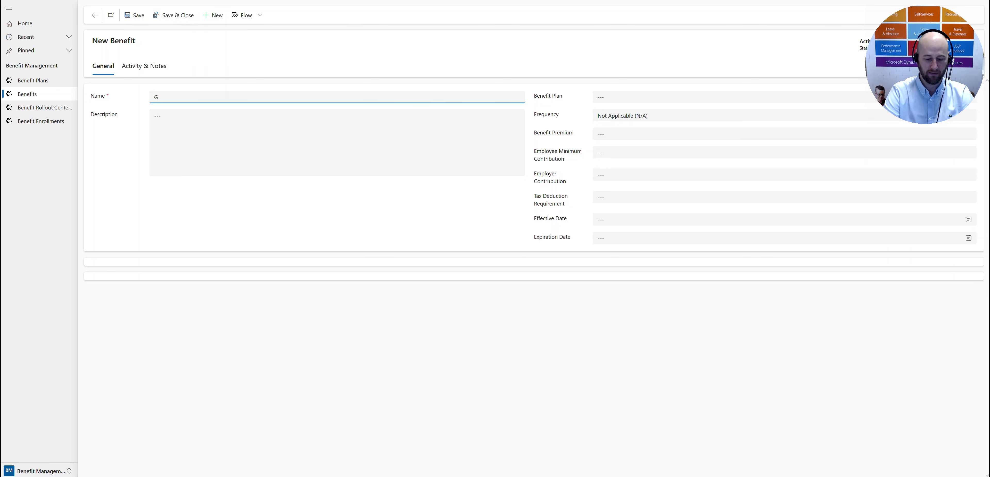
text(ymCo G)
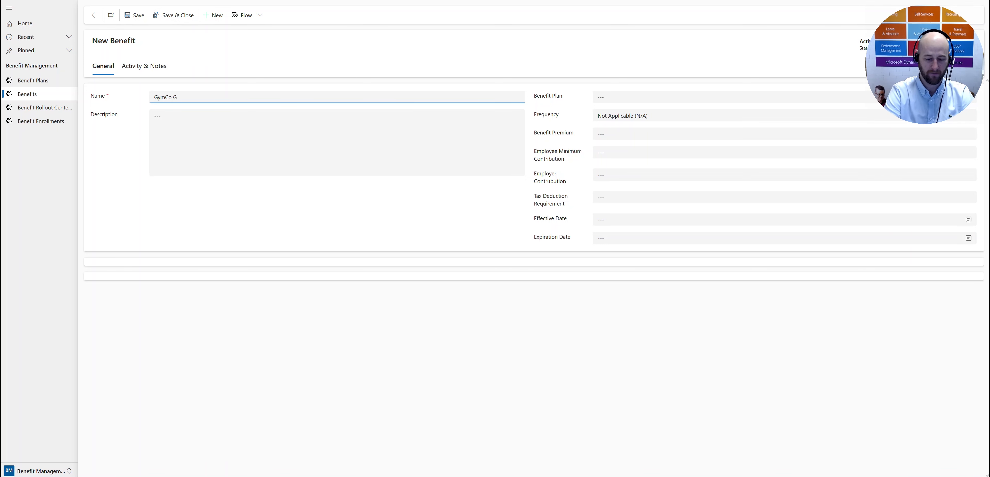
text(ym Membership)
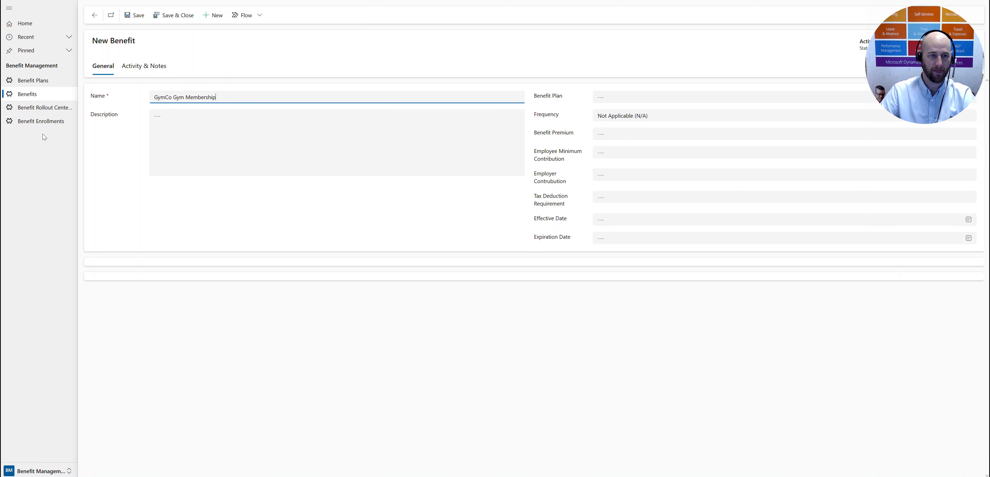
Step: Enter the benefit's description "Discounted gym membership for all eligible employees"
click(198, 119)
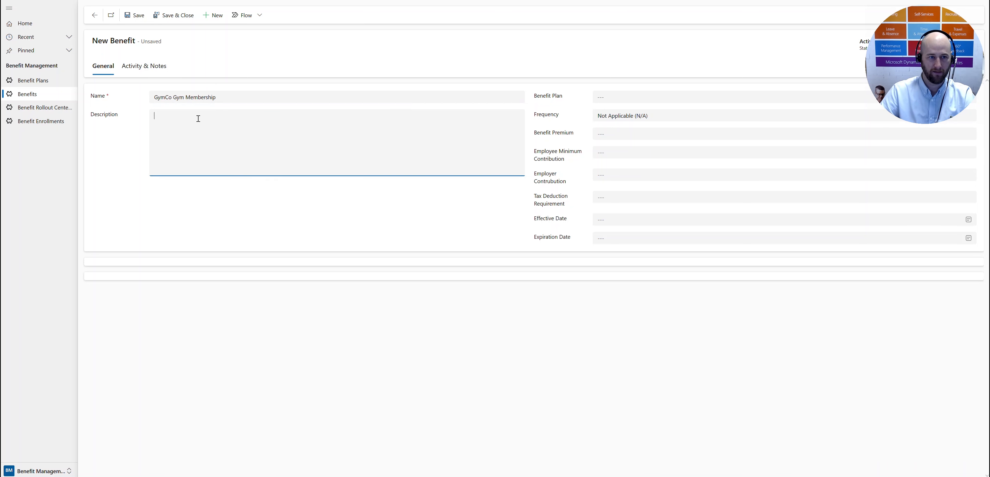
text(Gym membership for all eligible employees)
click(158, 117)
key(BackSpace)
text(Discoun)
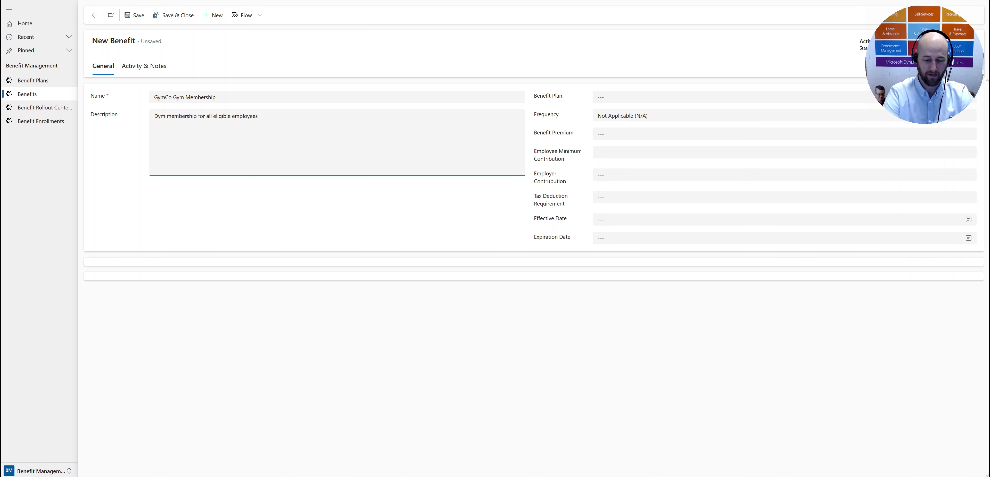
text(r)
key(BackSpace)
text(ted g)
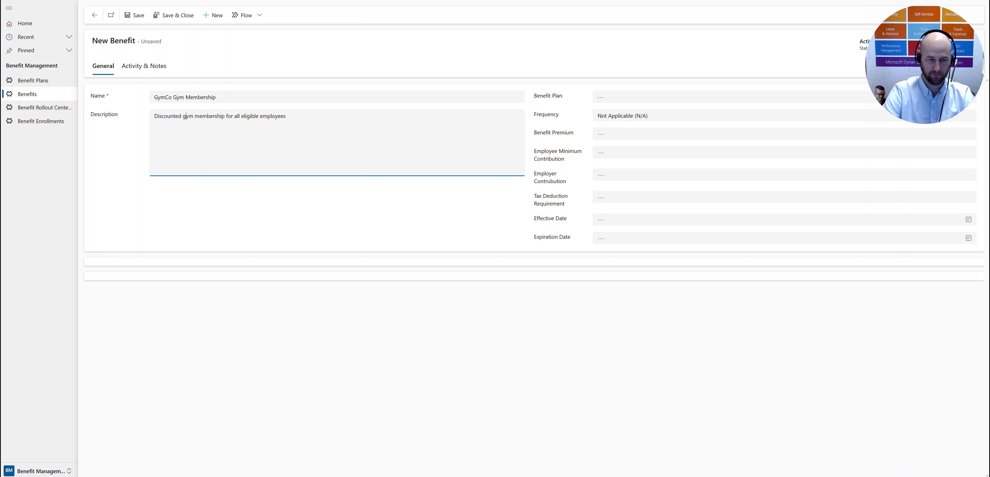
click(166, 197)
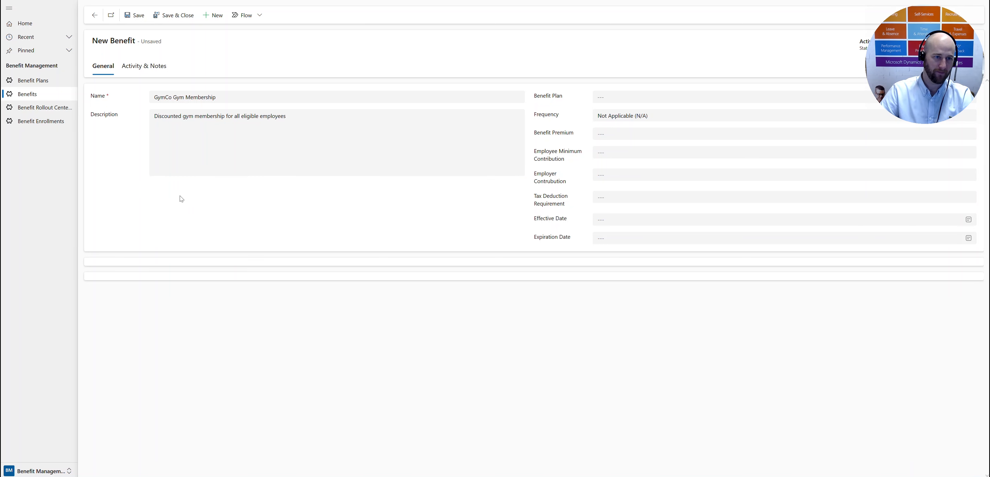
Step: Link the benefit to the benefit plan "Partner Sevices" and set its frequency to Monthly
click(654, 97)
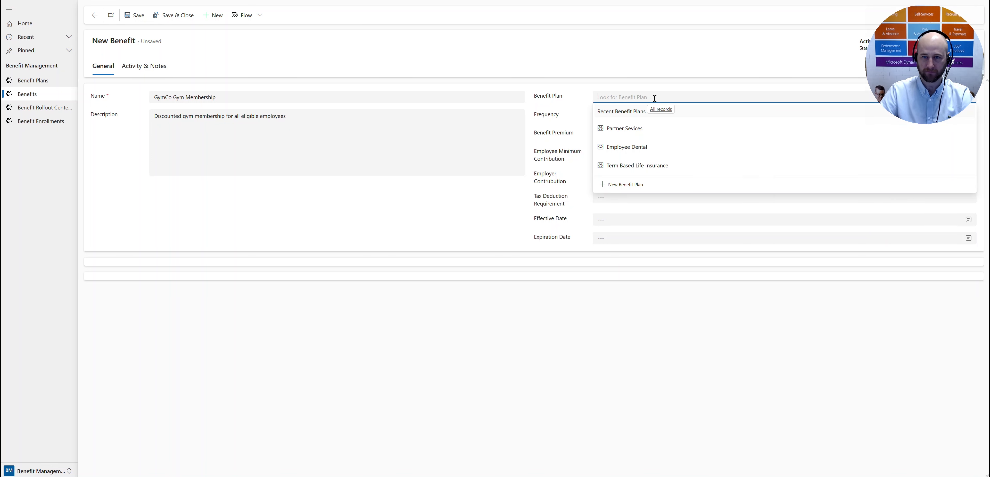
click(648, 133)
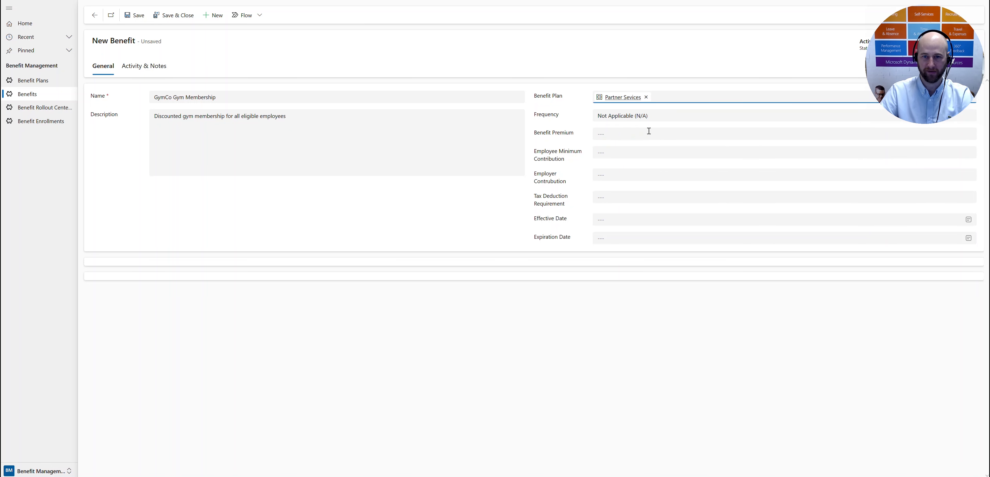
click(611, 120)
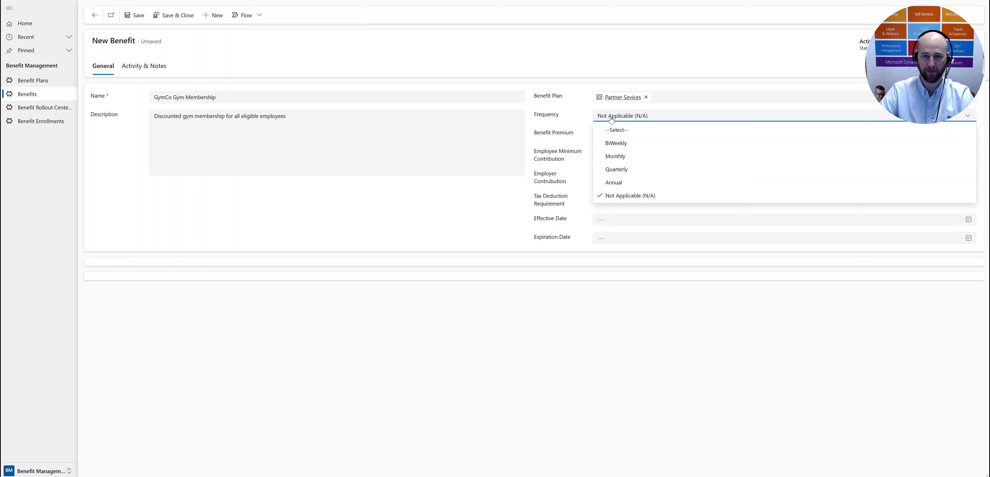
click(628, 156)
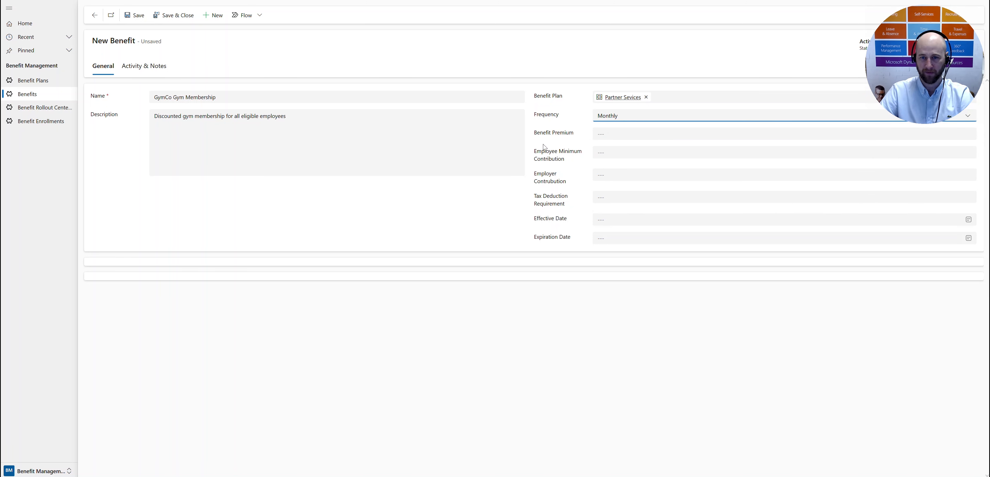
Step: Set the benefit premium to €50, the employee minimum contribution to €30 and the employer contribution to €20
click(607, 133)
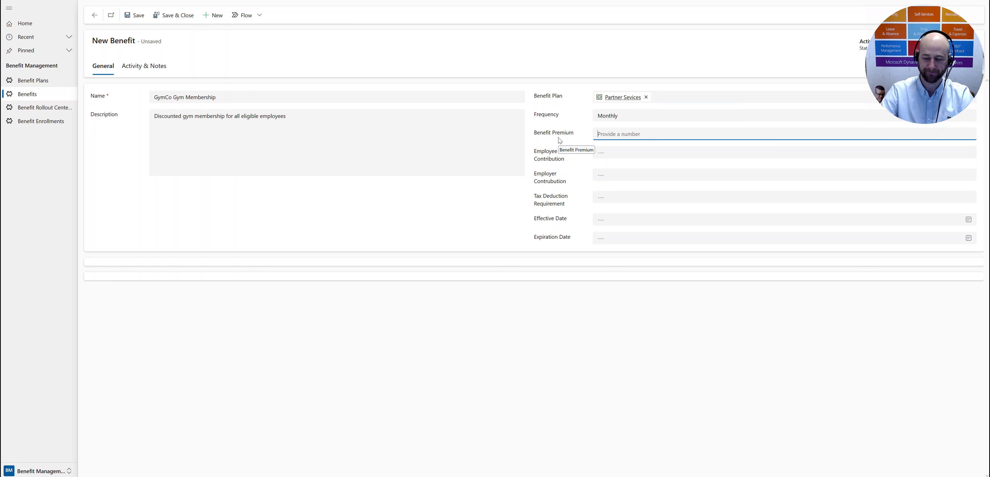
text(50)
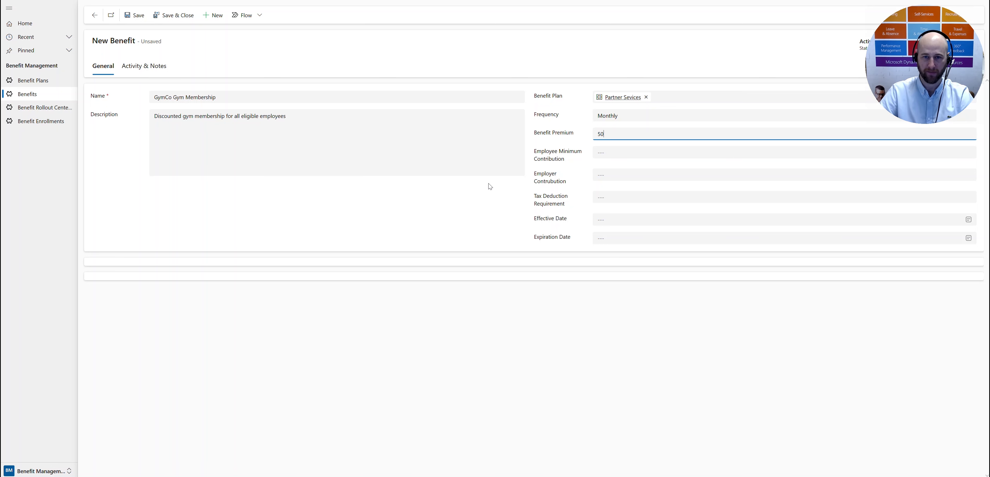
click(618, 152)
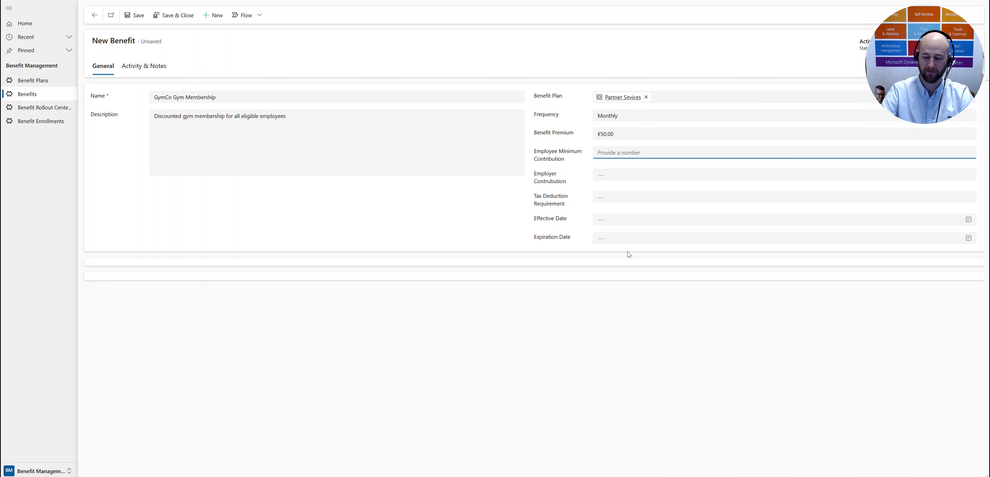
text(30)
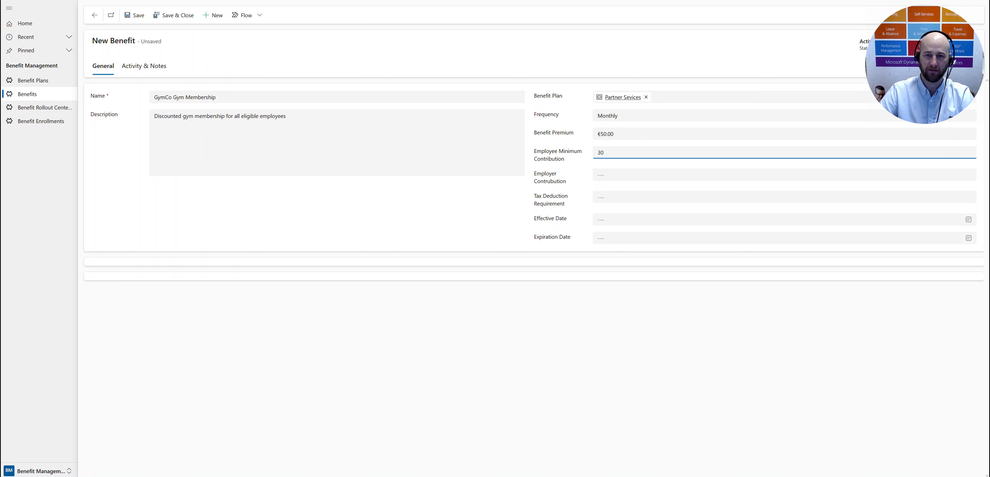
click(511, 214)
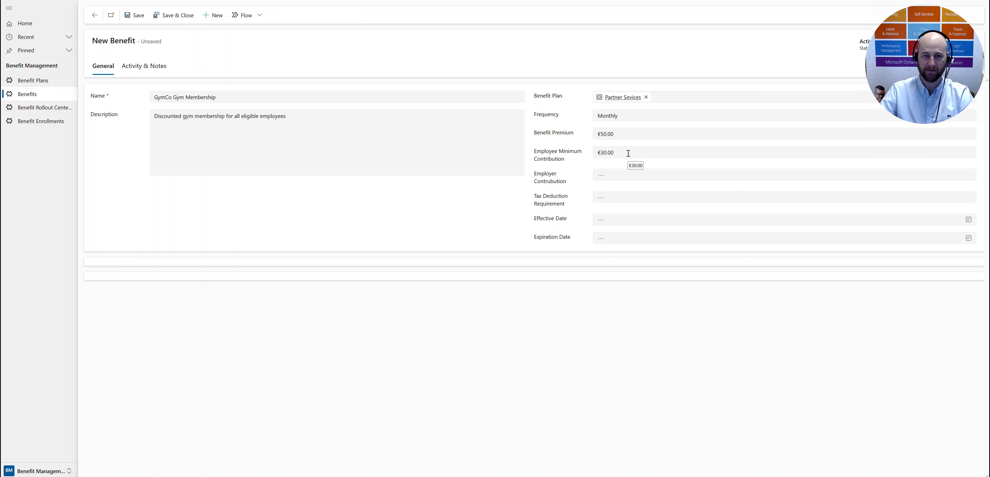
click(626, 176)
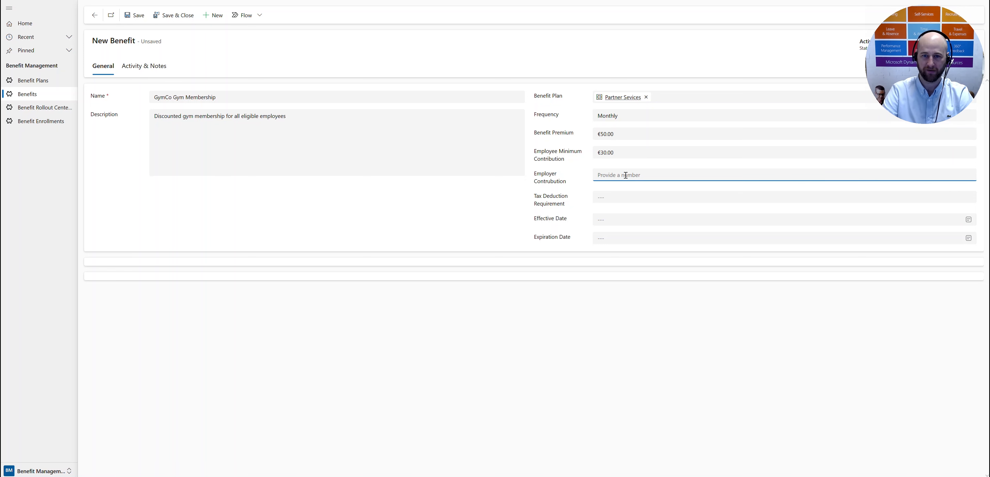
text(20)
key(Tab)
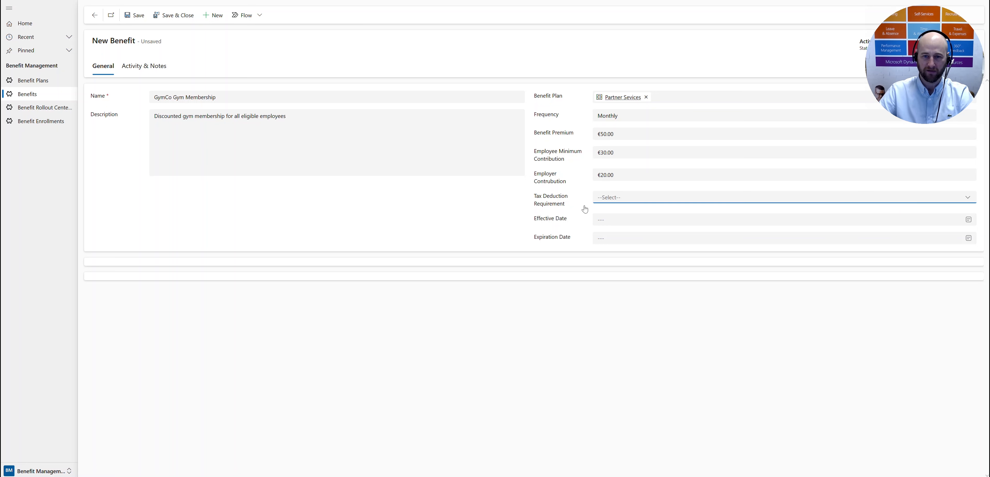
click(383, 216)
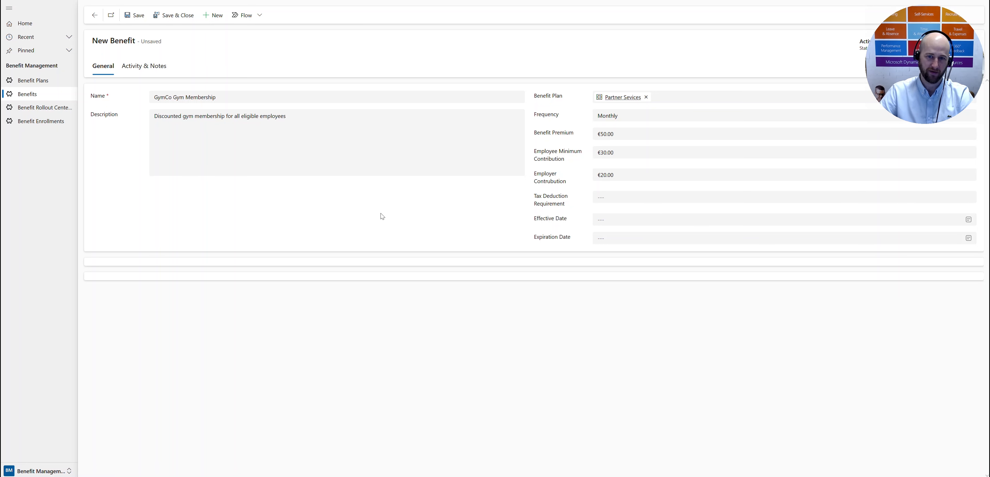
Step: Set the tax deduction requirement to N/A and the effective date to 12/1/2023, saving the benefit
click(631, 199)
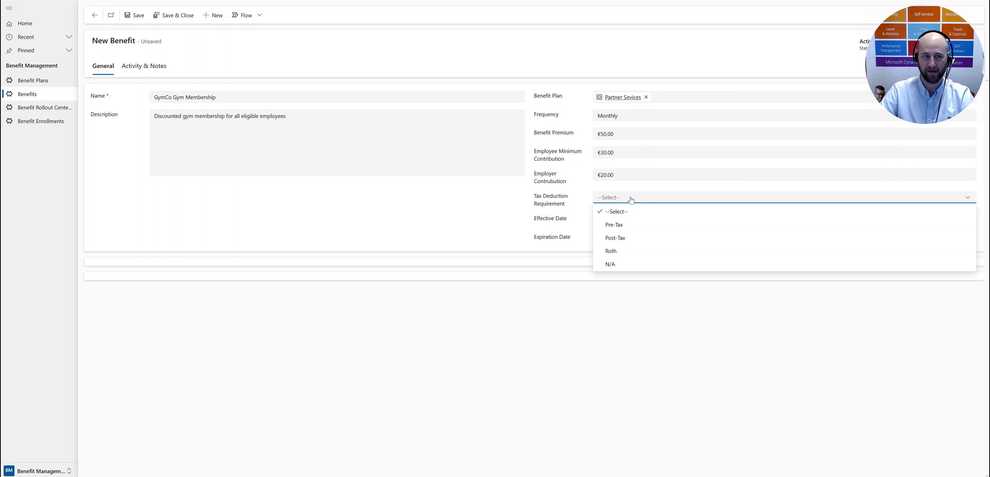
click(622, 265)
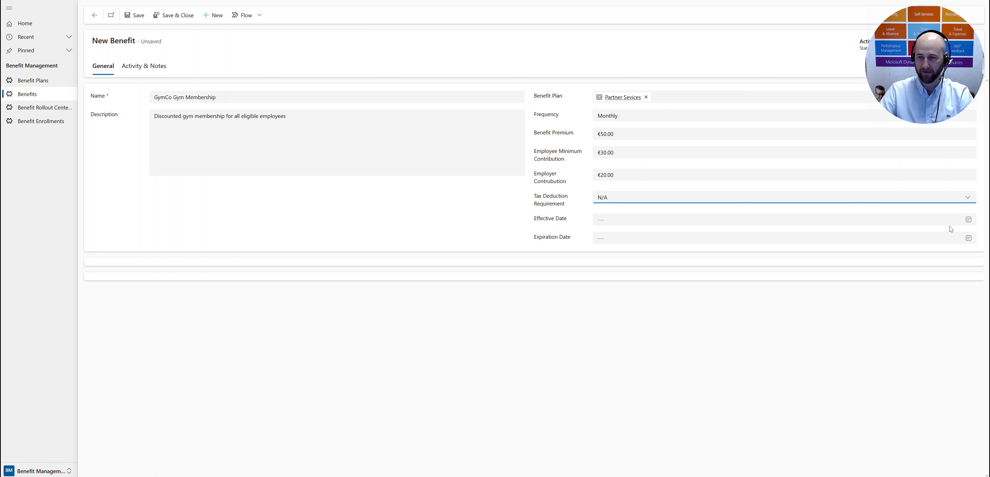
click(968, 221)
click(657, 303)
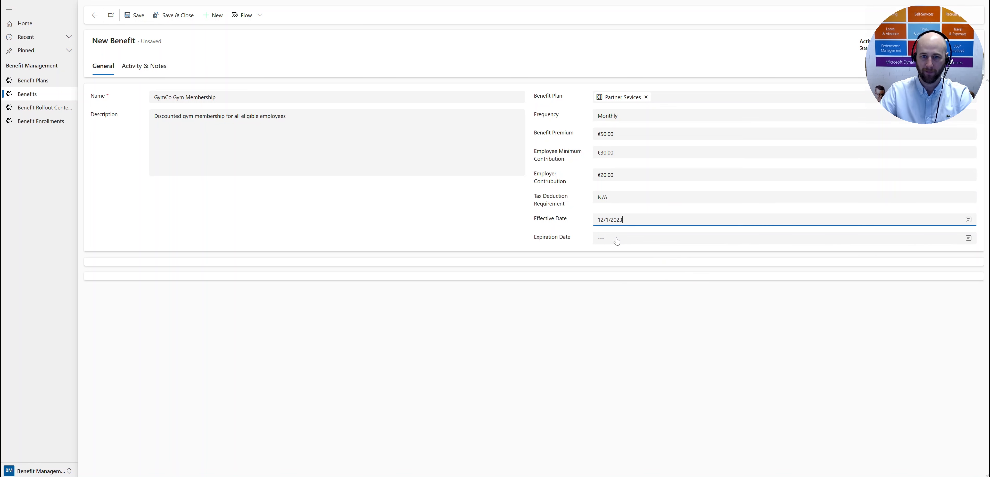
click(224, 216)
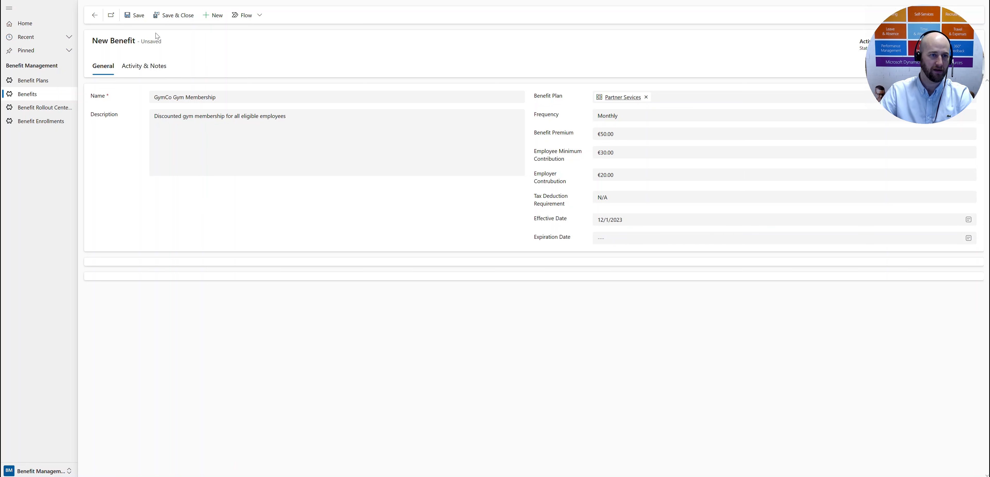
click(139, 22)
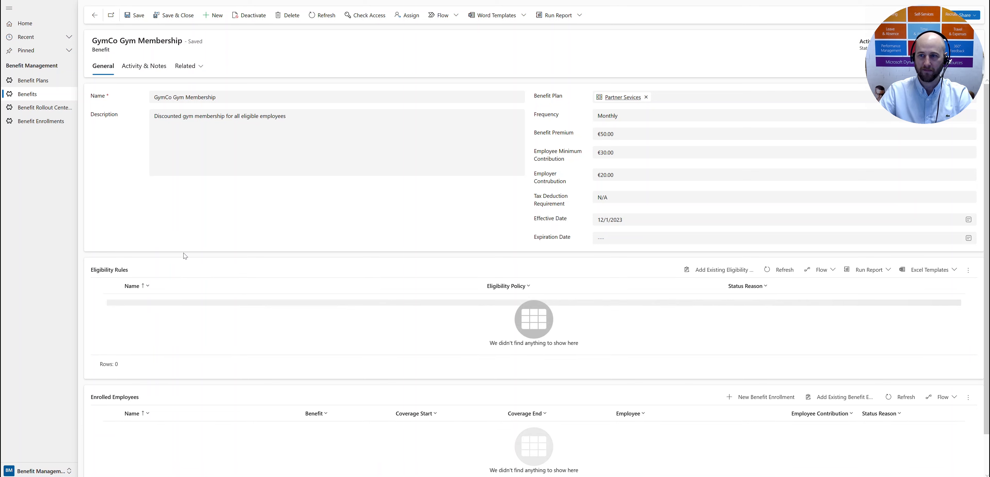
Step: Add the existing eligibility rule "21 Years or older" to the gym membership benefit
scroll(247, 288, down, 1)
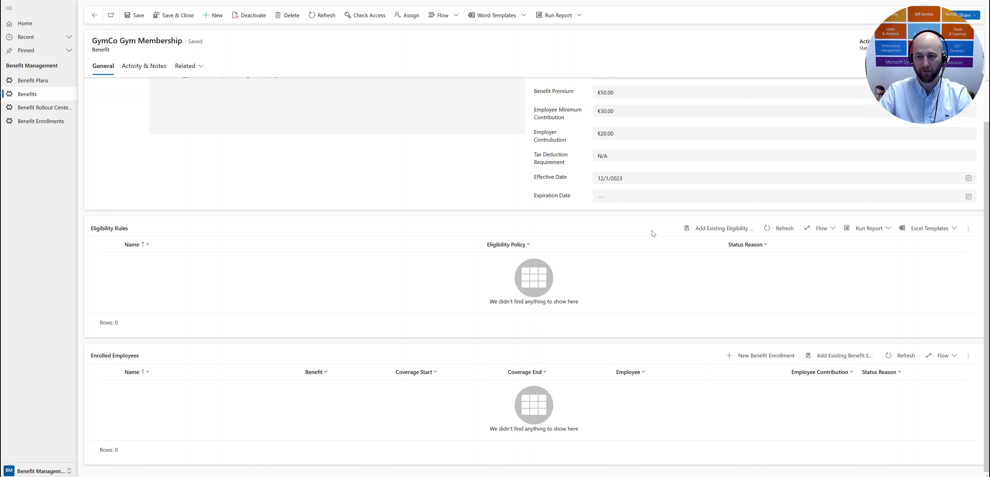
click(720, 231)
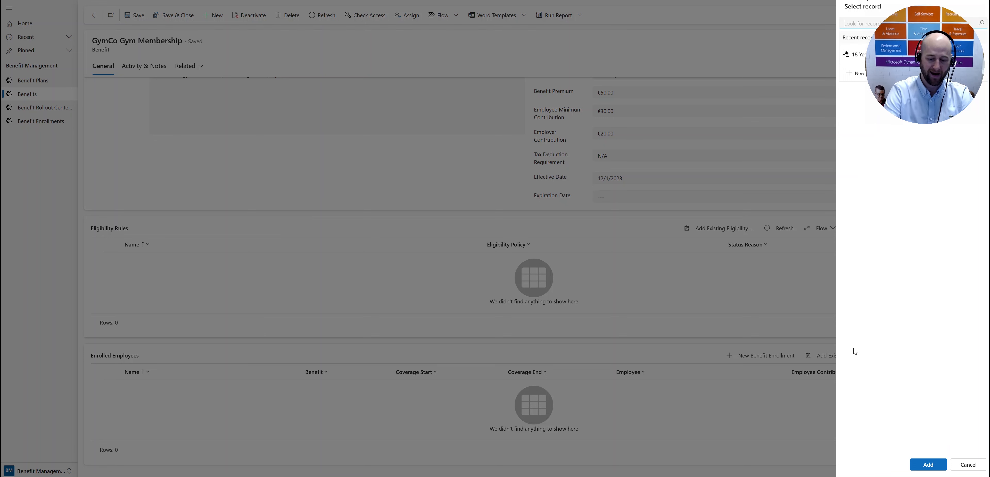
text(21 )
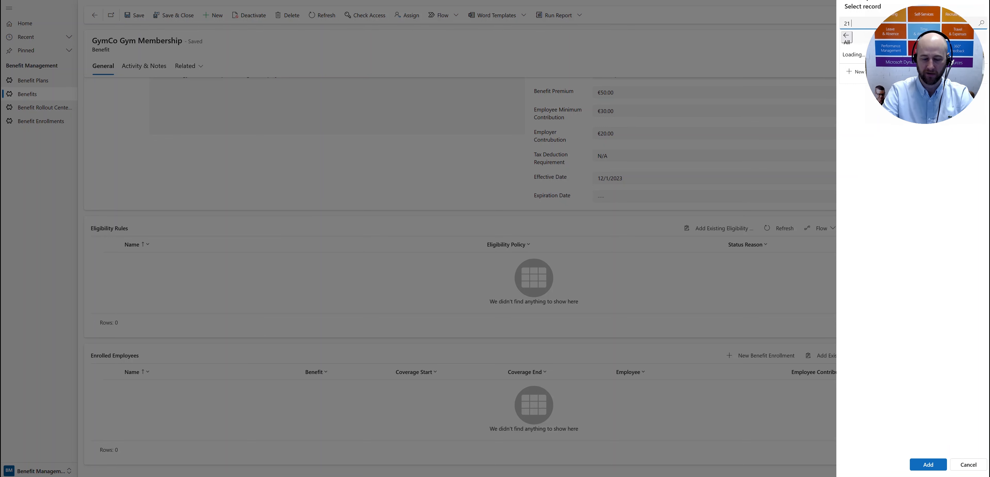
text(yw)
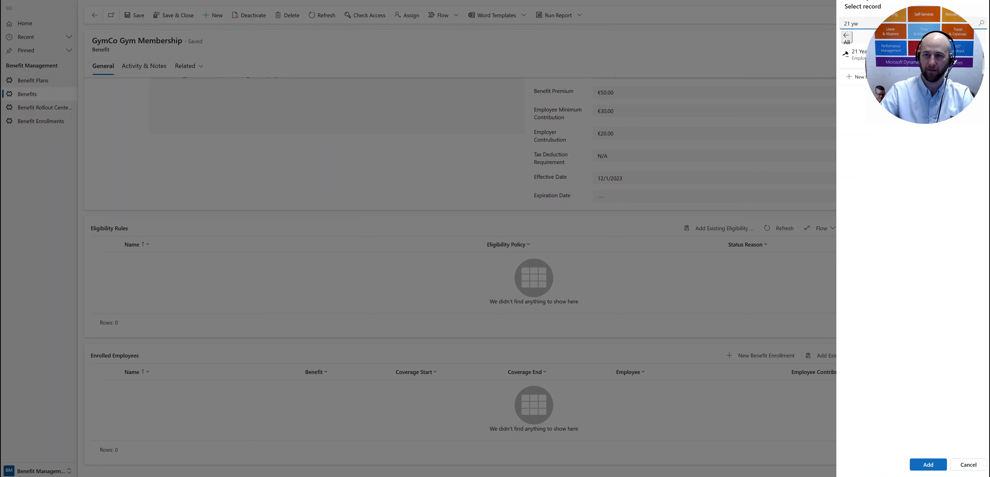
key(BackSpace)
text(ea)
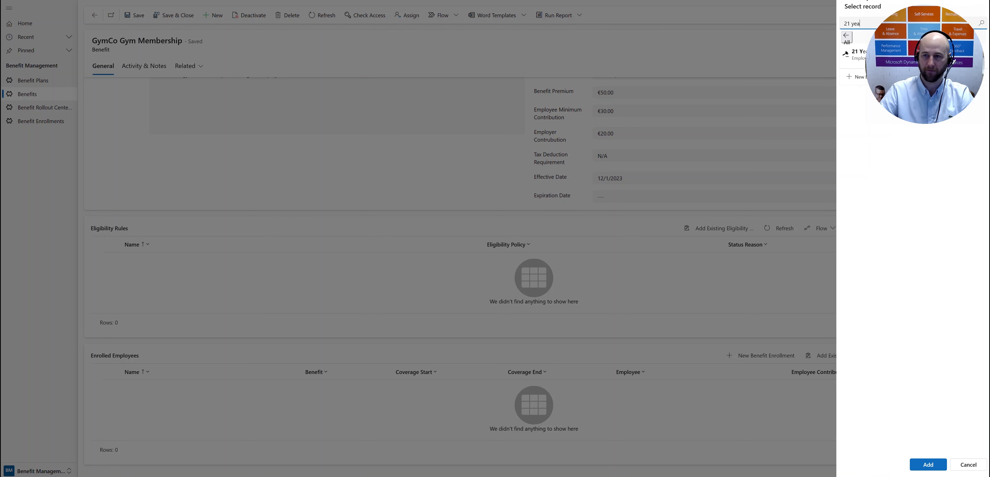
click(863, 65)
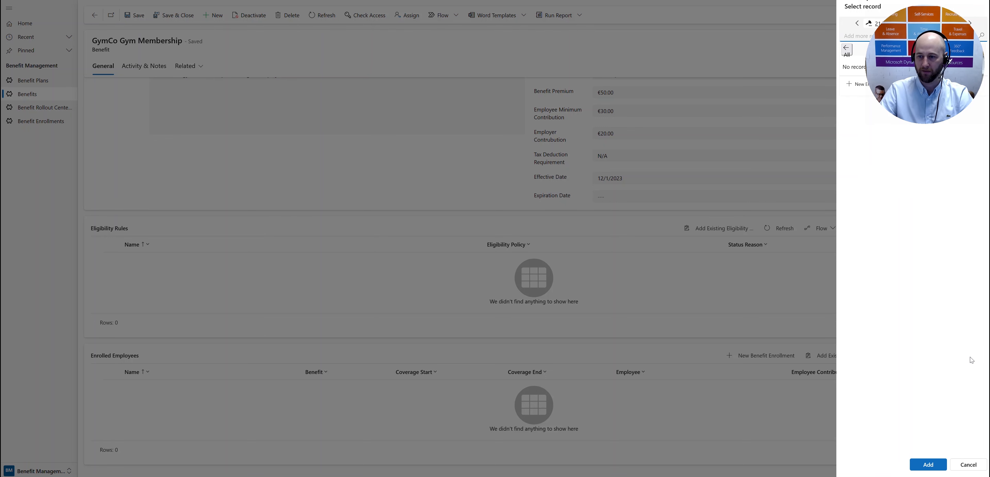
click(928, 465)
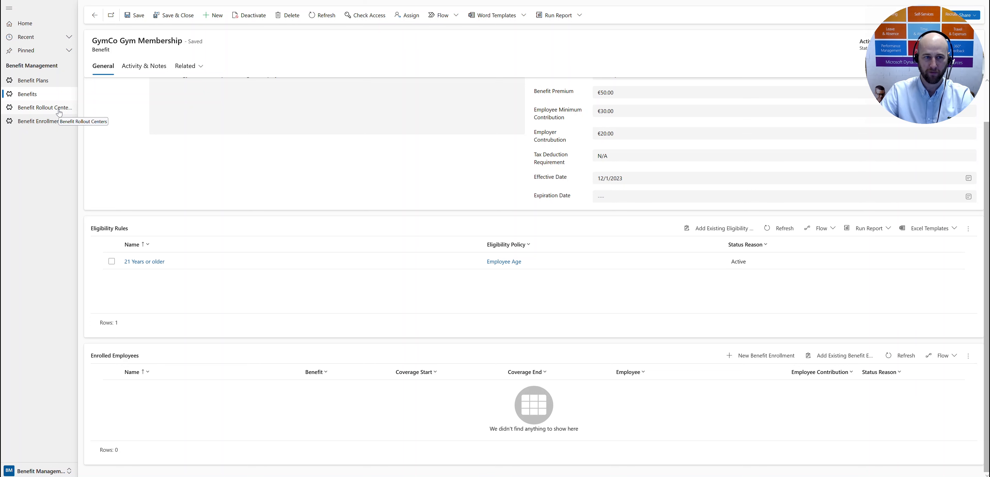
Step: Create a new benefit rollout center named "Benefits for Employees" and save it
click(59, 113)
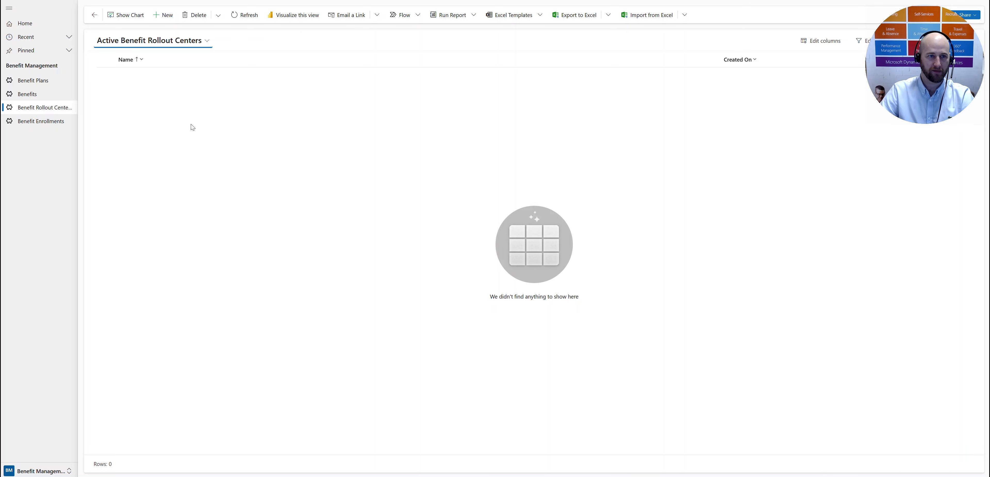
click(163, 16)
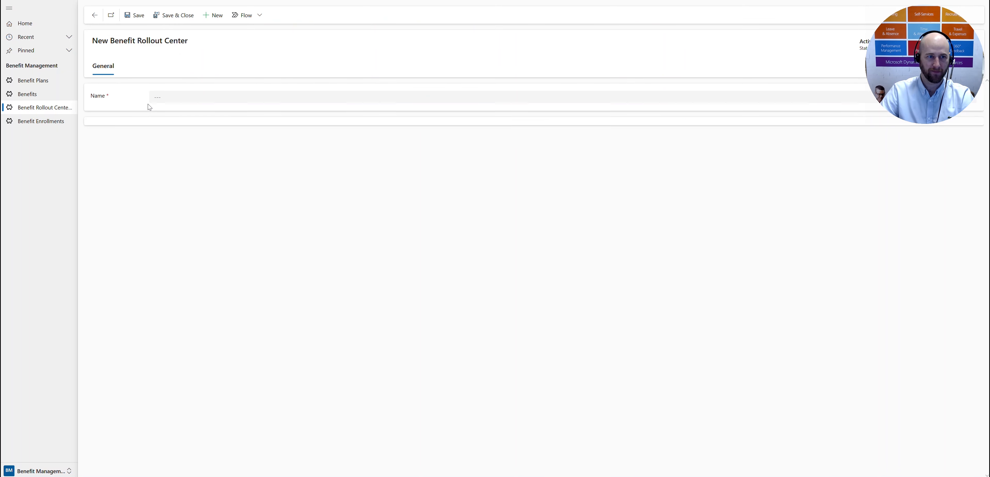
click(170, 92)
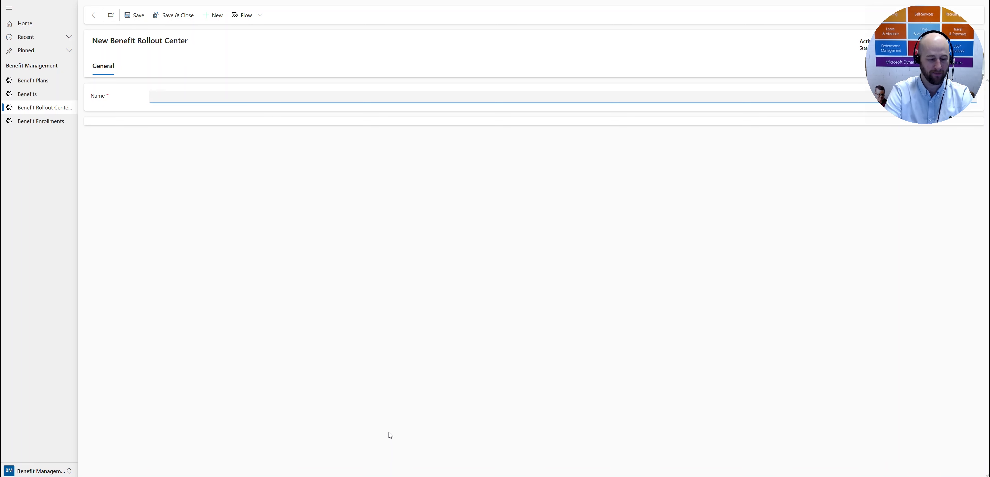
text(Benefits for Employees)
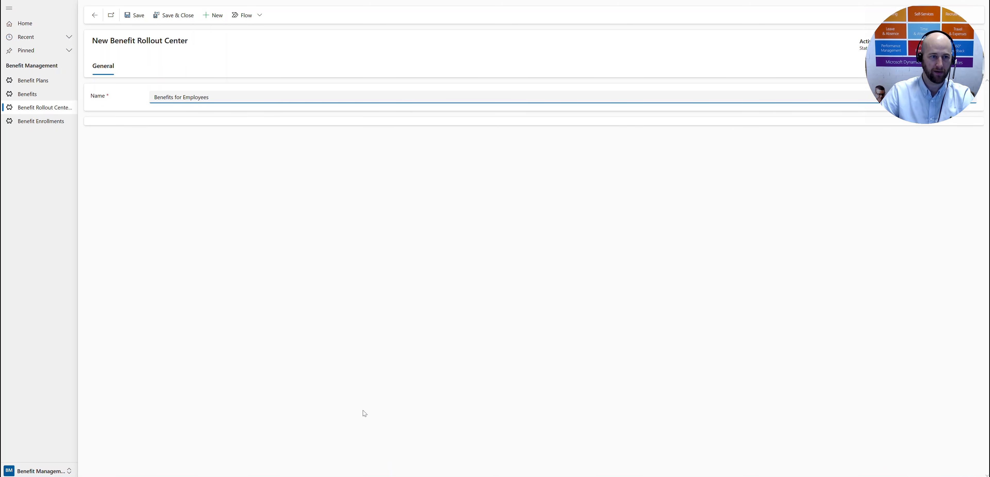
click(134, 15)
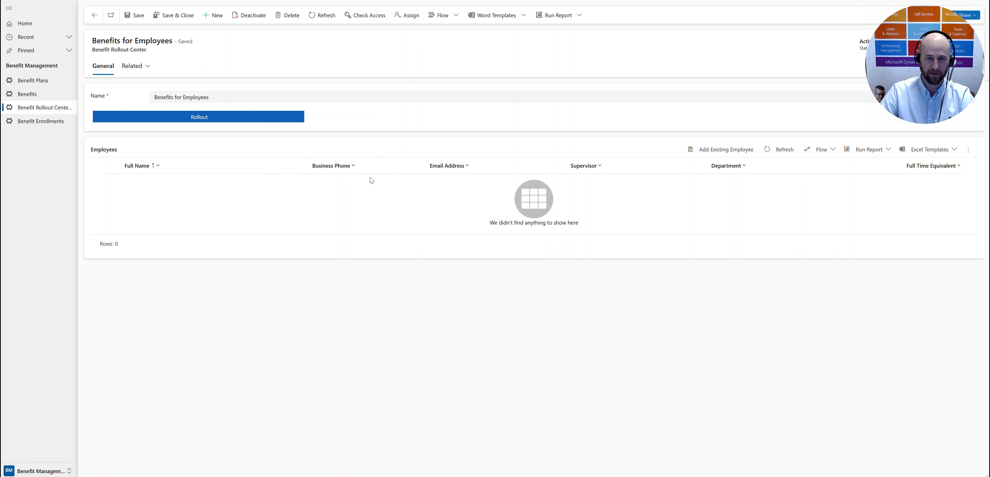
Step: Add all existing employees from the complete employee list to the Benefits for Employees rollout center
click(727, 153)
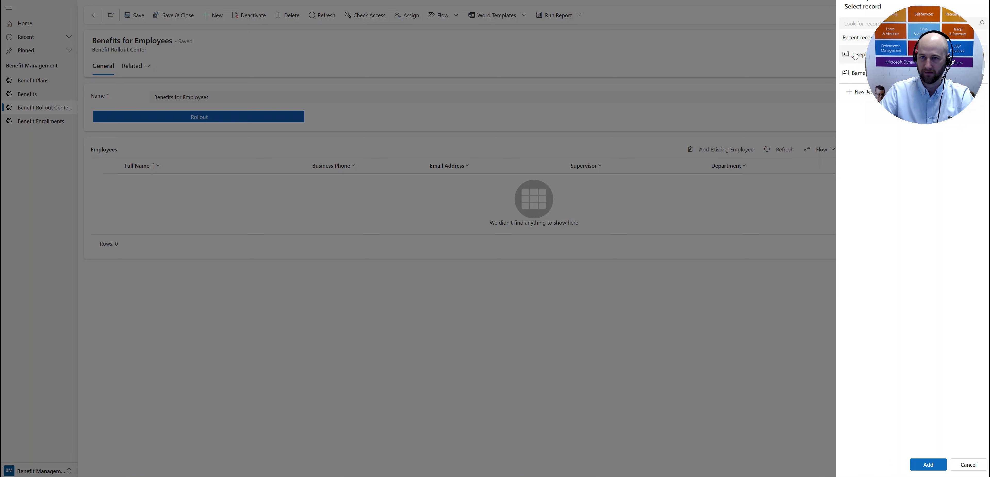
drag(905, 36, 905, 385)
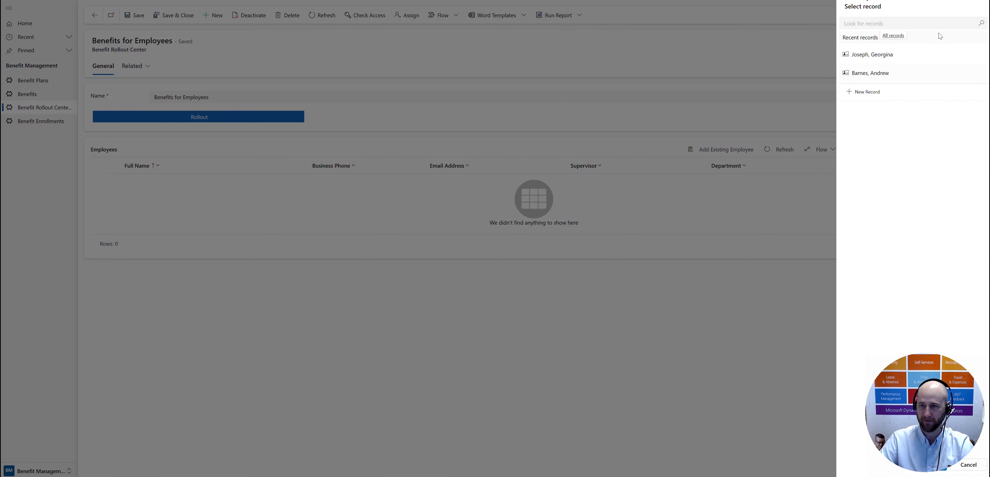
click(892, 35)
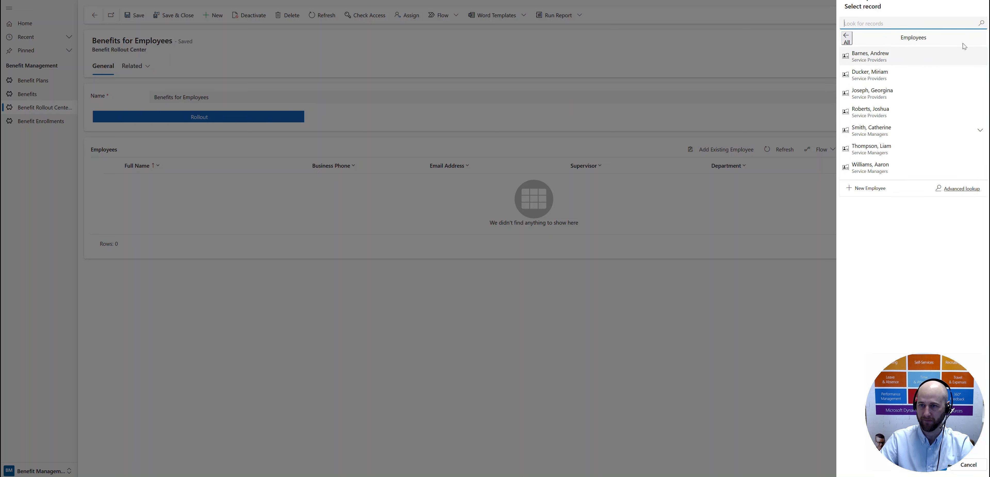
click(884, 58)
click(877, 69)
click(878, 69)
click(877, 69)
click(878, 69)
click(877, 69)
click(877, 69)
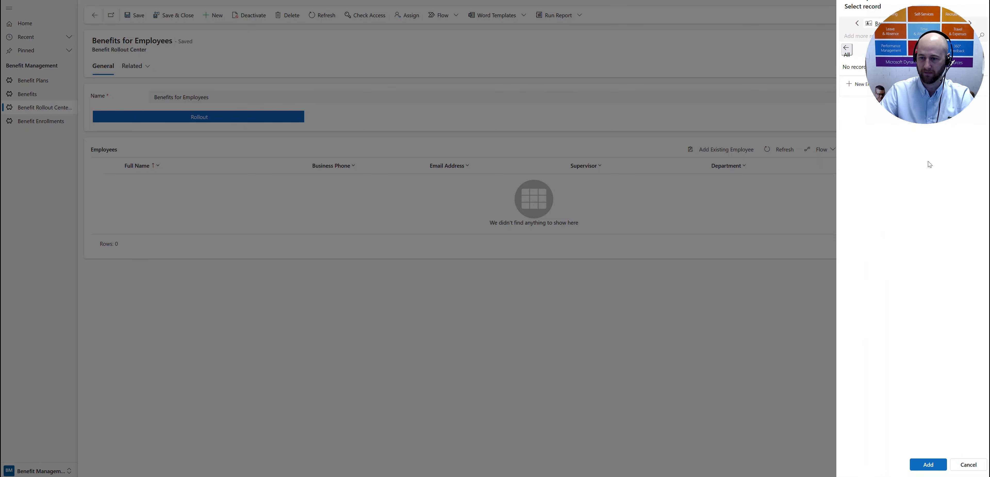
click(928, 464)
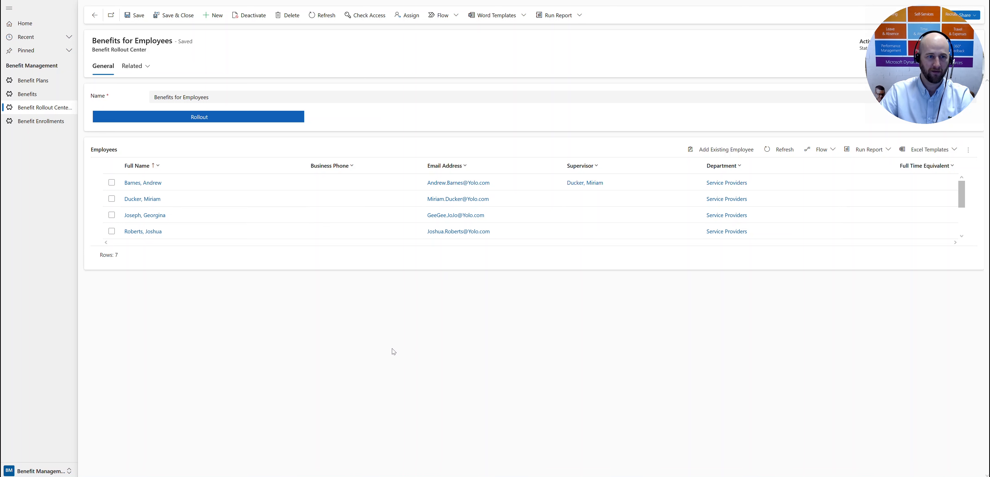
Step: Roll out the benefits to the added employees and open the benefit enrollments
click(193, 117)
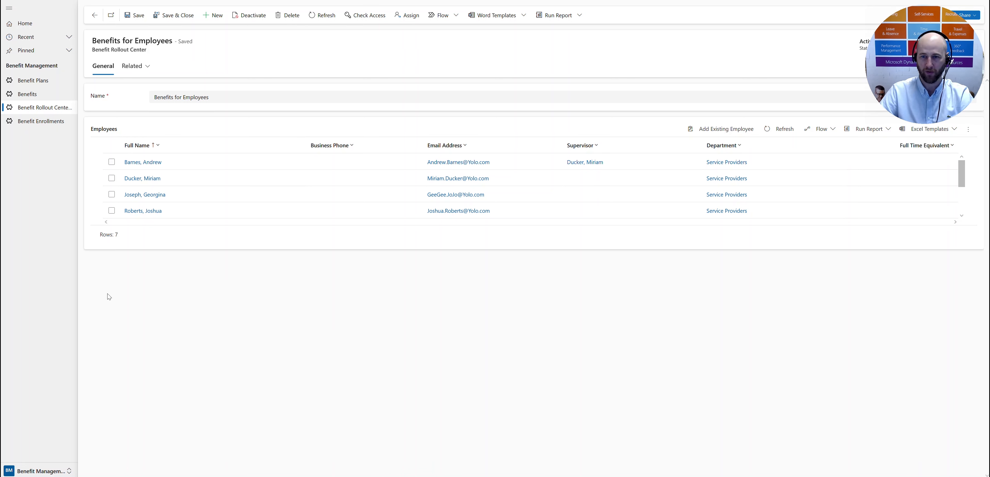
click(24, 125)
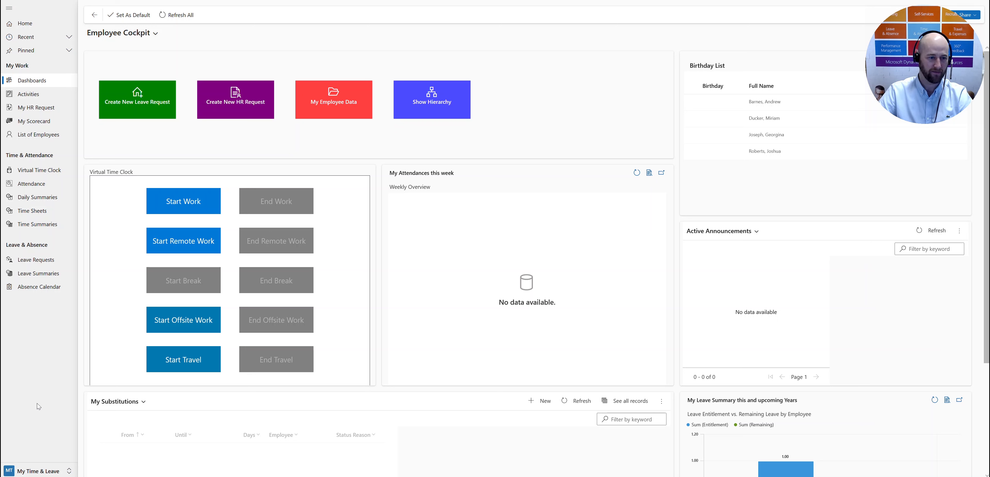
Step: Switch to the Employee Self Service app and open the employee's GymCo Gym Membership enrollment
click(42, 472)
click(44, 457)
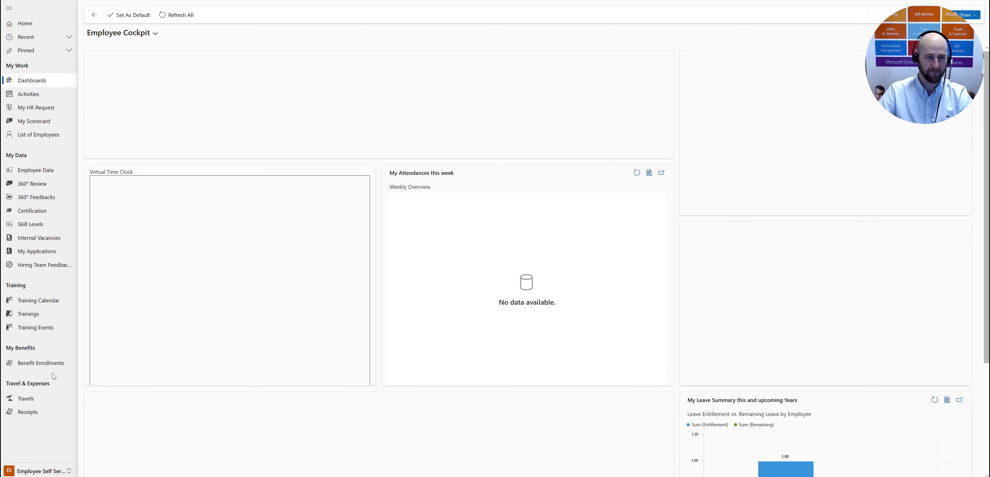
click(40, 366)
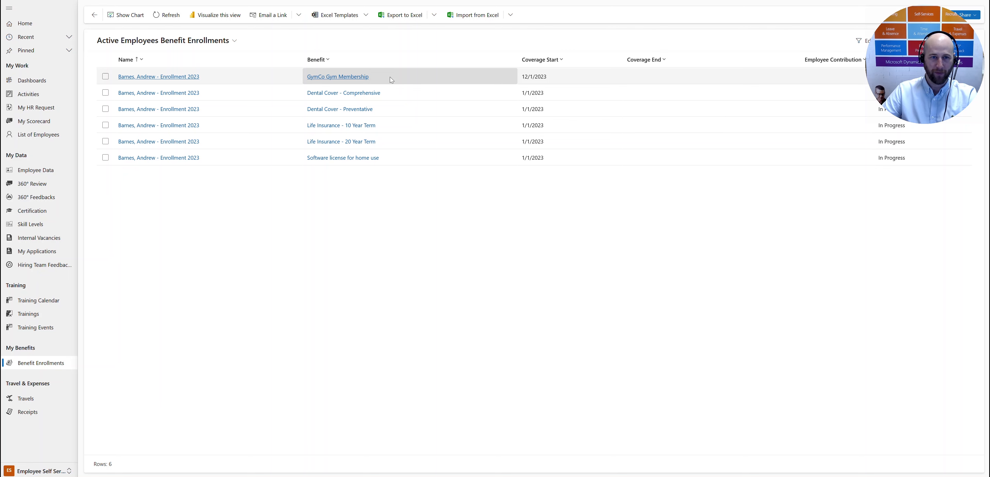
double_click(390, 76)
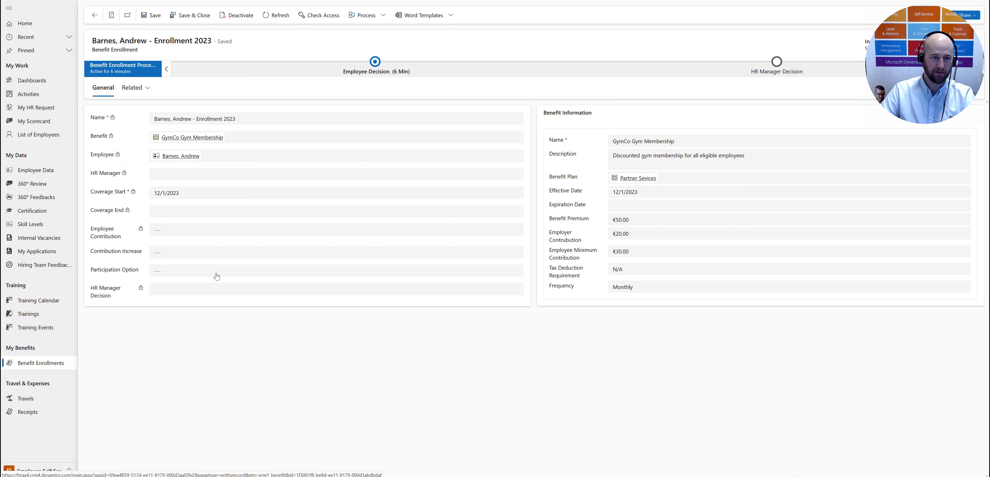
Step: Set the gym membership enrollment's participation option to Participate and submit the employee decision
click(195, 254)
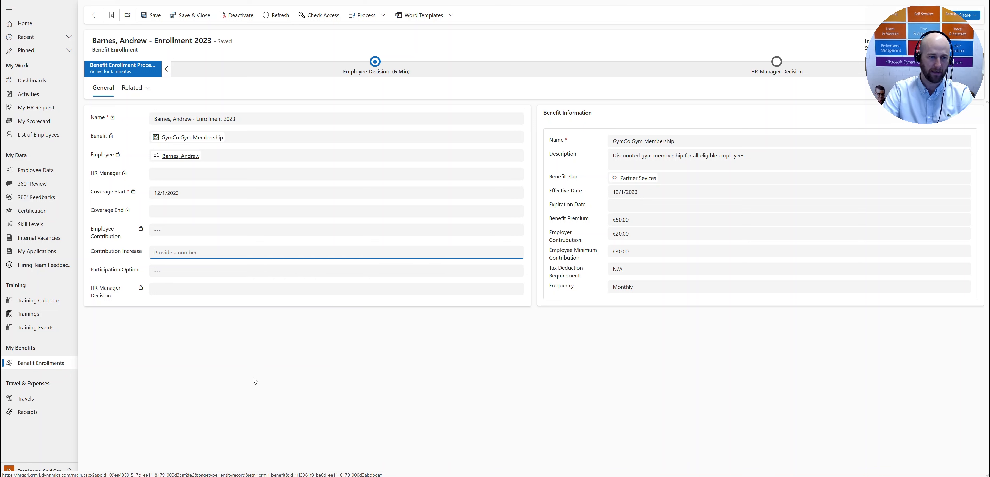
click(195, 273)
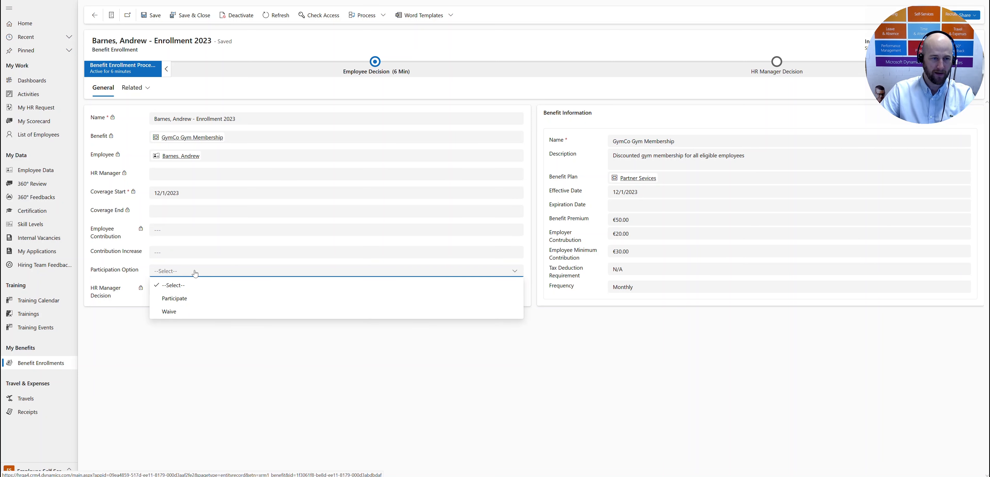
click(210, 302)
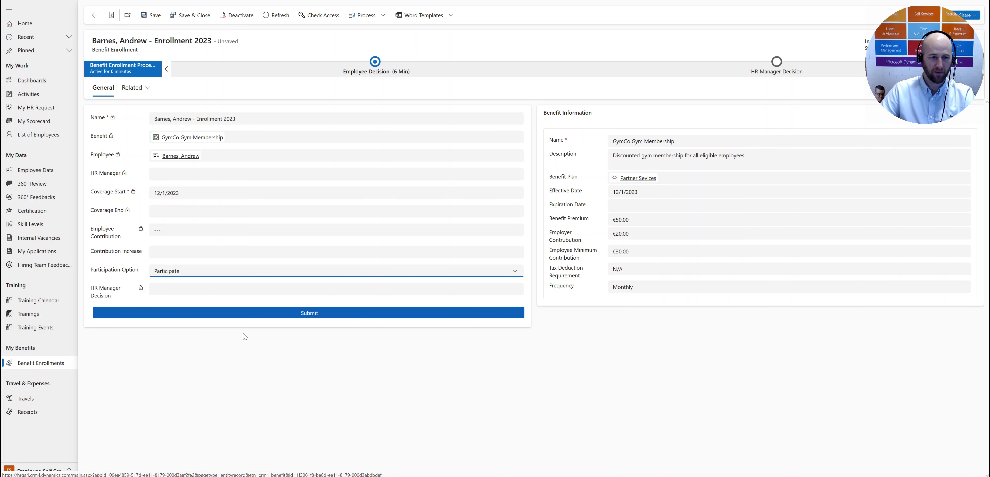
click(332, 313)
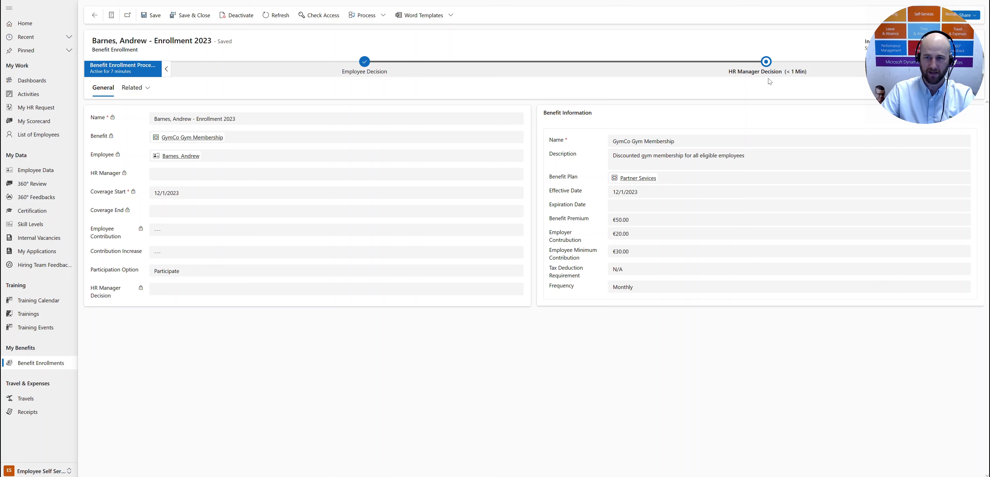
click(186, 272)
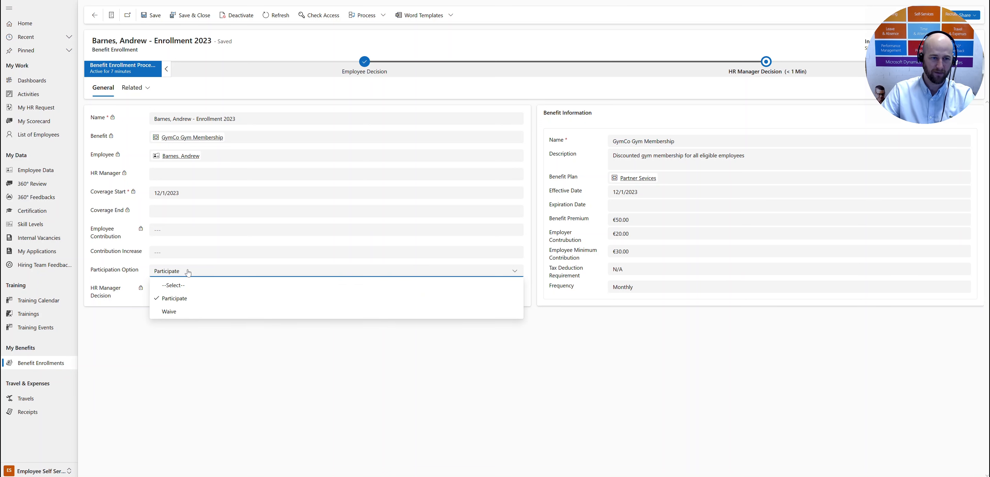
click(233, 377)
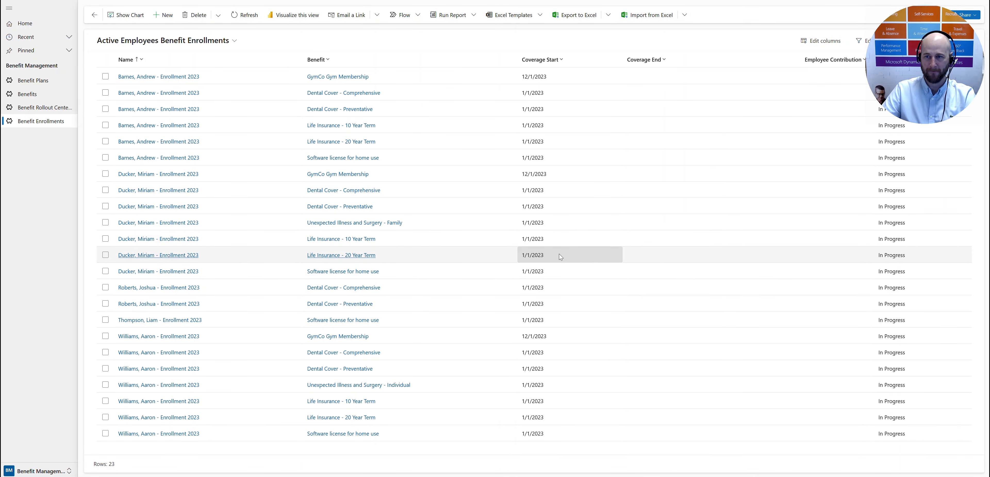
Step: In Benefit Management, open the employee's GymCo Gym Membership enrollment and set the HR manager decision to Approved
double_click(424, 76)
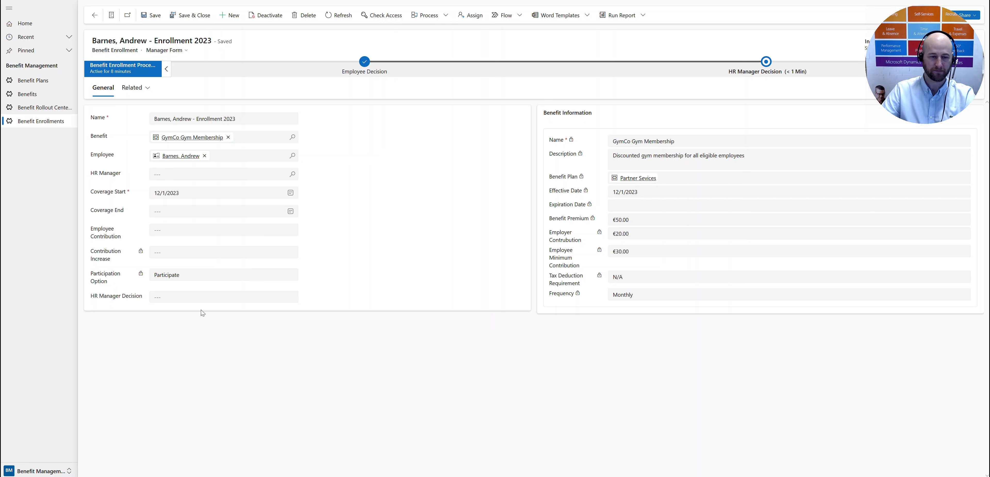
click(200, 299)
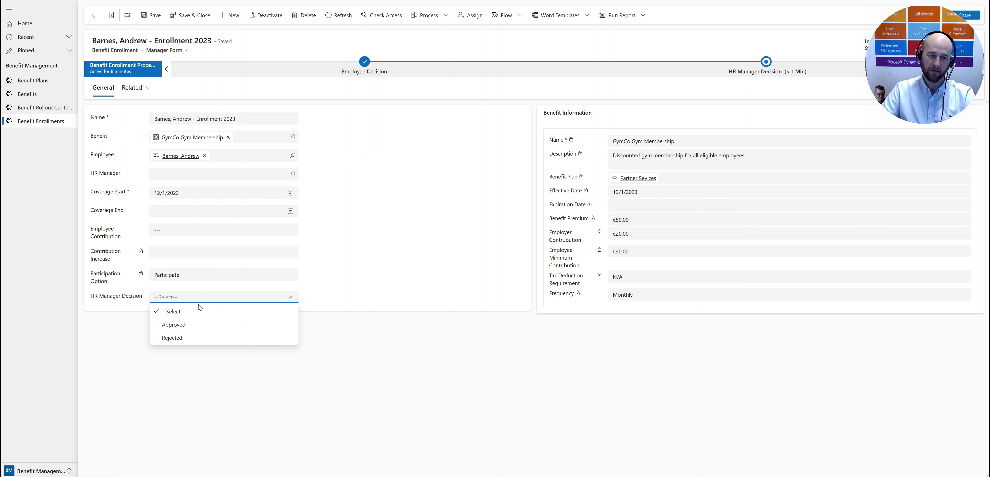
click(198, 326)
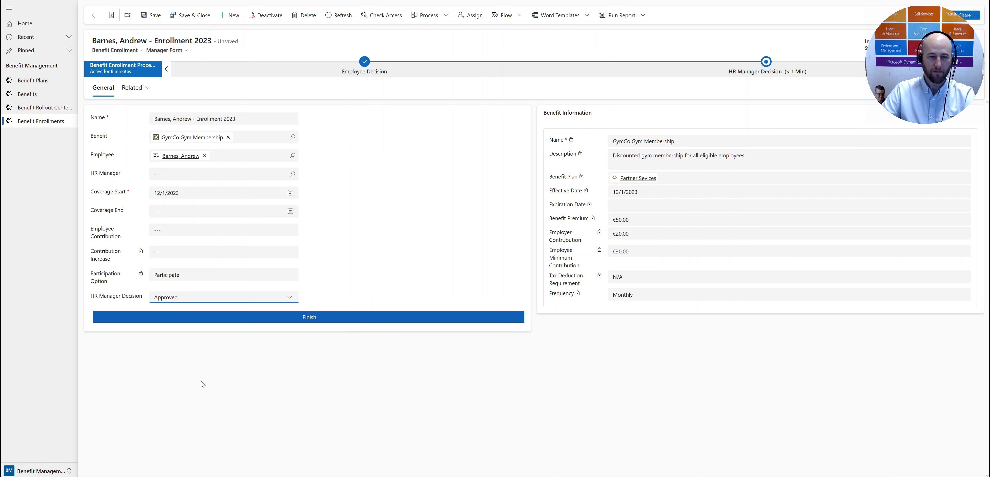
Step: Try the Rejected option for the HR manager decision and open the rejection reason for editing
click(205, 301)
click(195, 338)
click(189, 320)
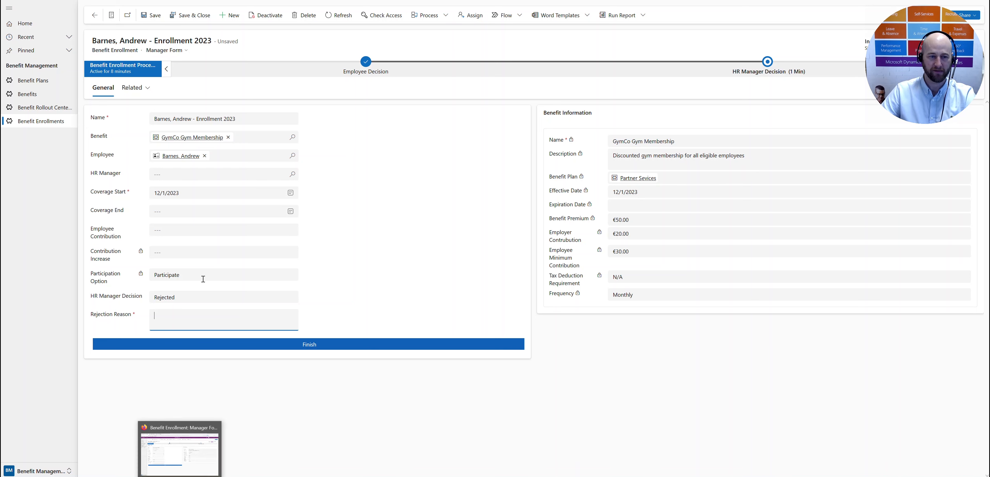
Step: Set the HR manager decision to Approved and finish the gym membership enrollment
click(211, 297)
click(199, 326)
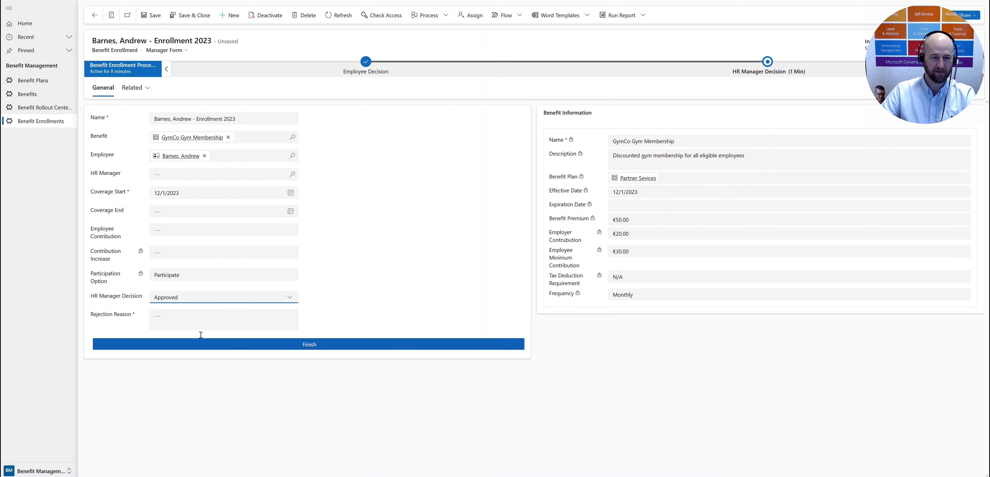
click(349, 318)
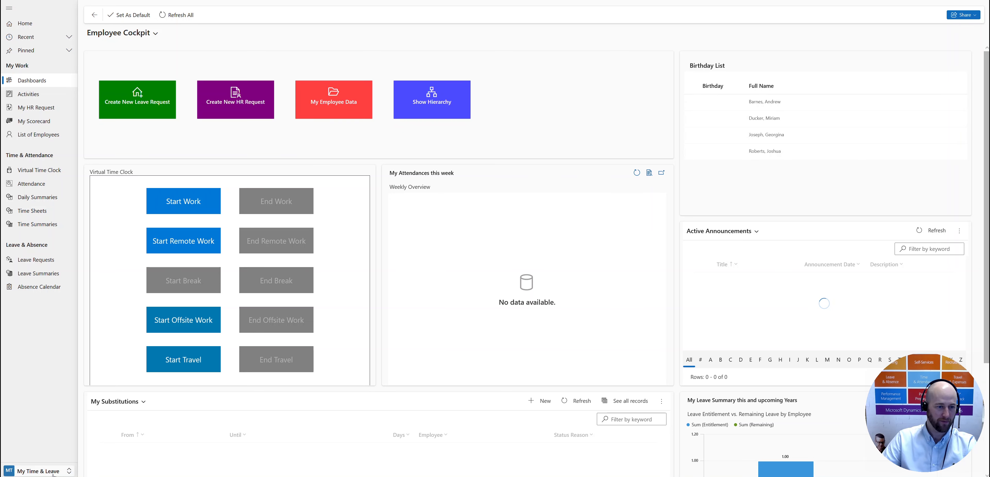
Step: Switch to the Employee Self Service app and open the employee's own benefit enrollments
click(57, 466)
click(53, 447)
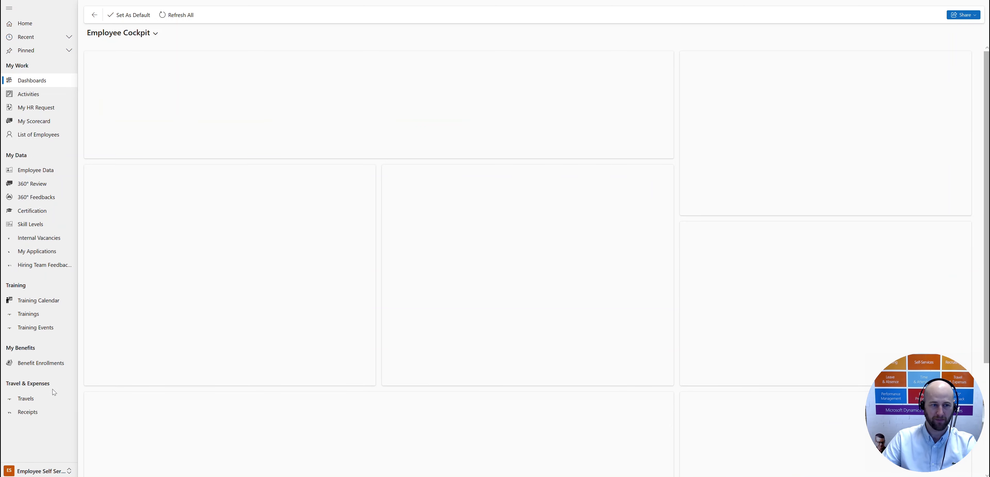
click(41, 364)
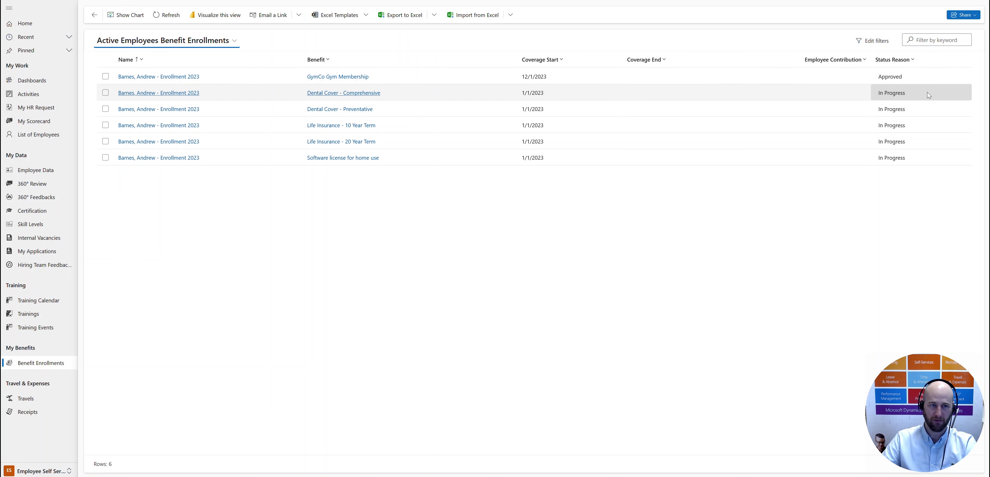
Step: Review the My Approved Benefits and My Rejected Benefits views, ending on Active Employees Benefit Enrollments
click(227, 42)
click(211, 94)
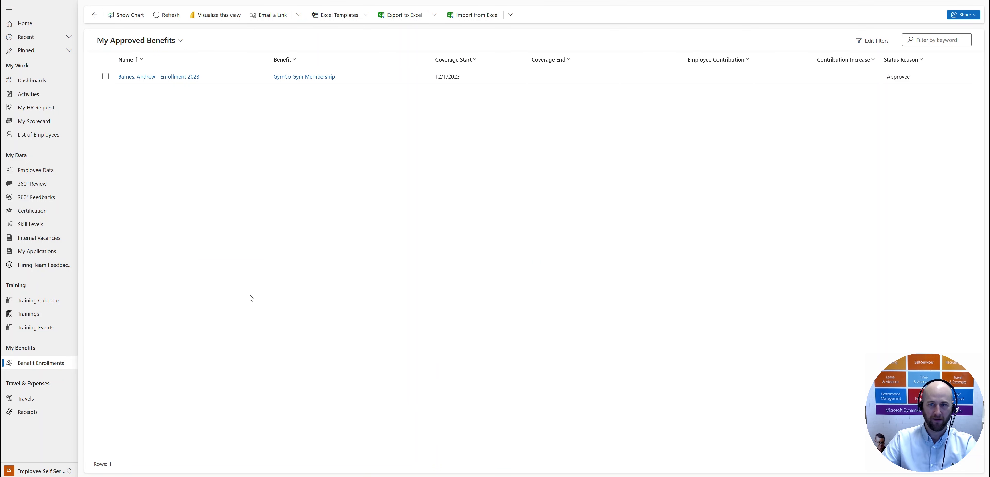
click(154, 41)
click(145, 108)
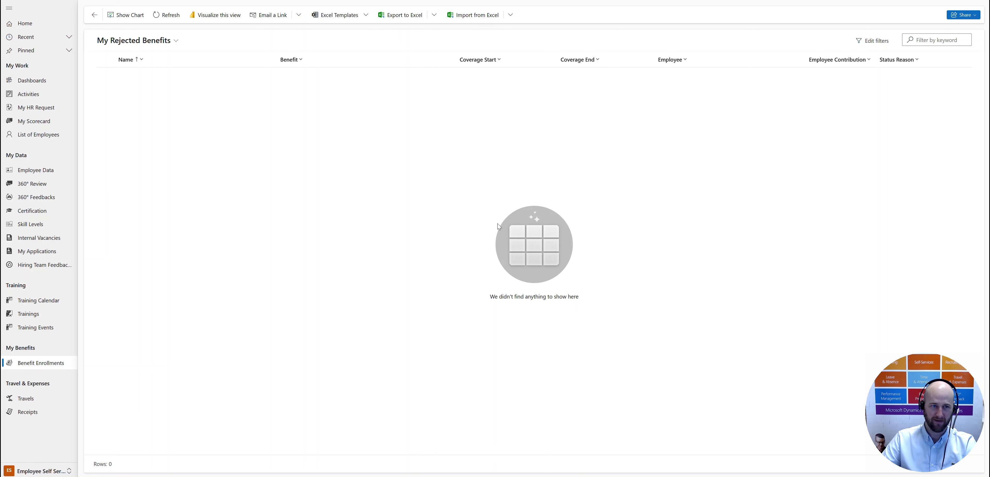
click(144, 41)
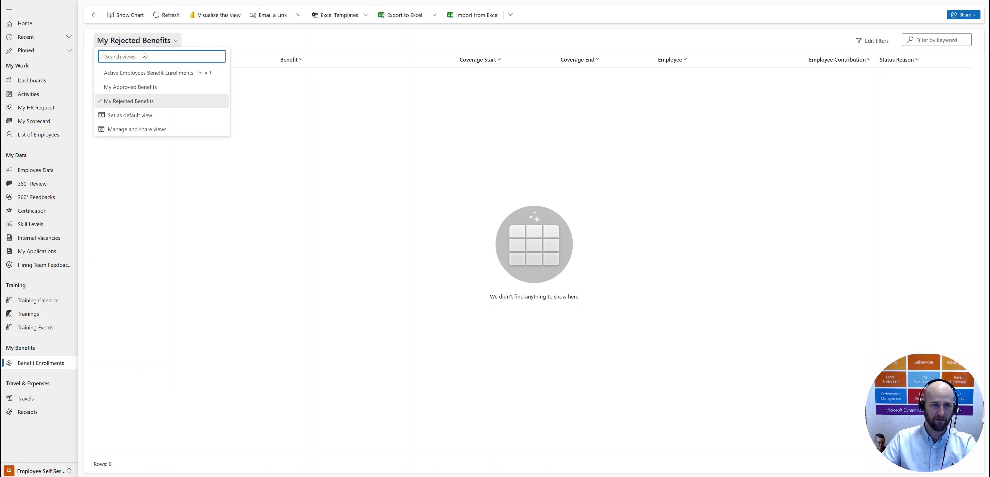
click(139, 73)
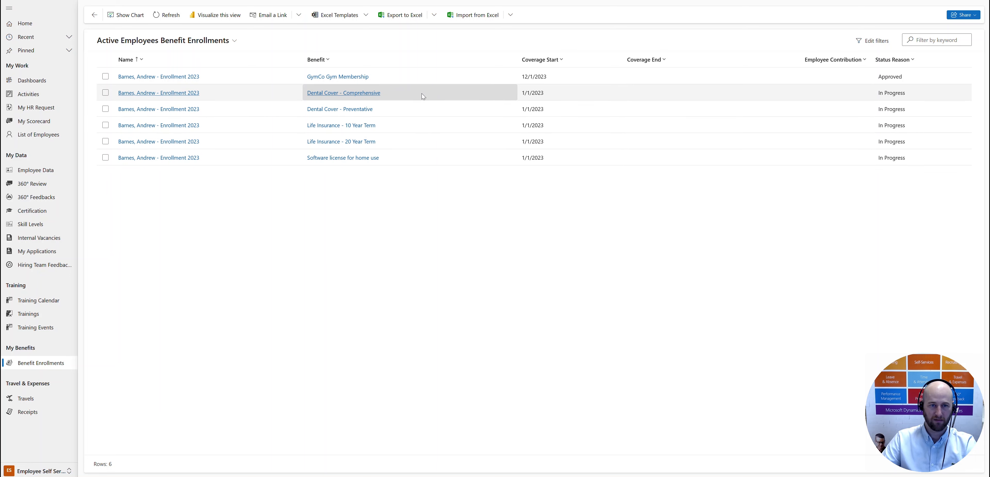
Step: Set the participation option of the Dental Cover - Comprehensive enrollment to Waive, submit it, and return to the benefit enrollments
click(419, 97)
double_click(419, 98)
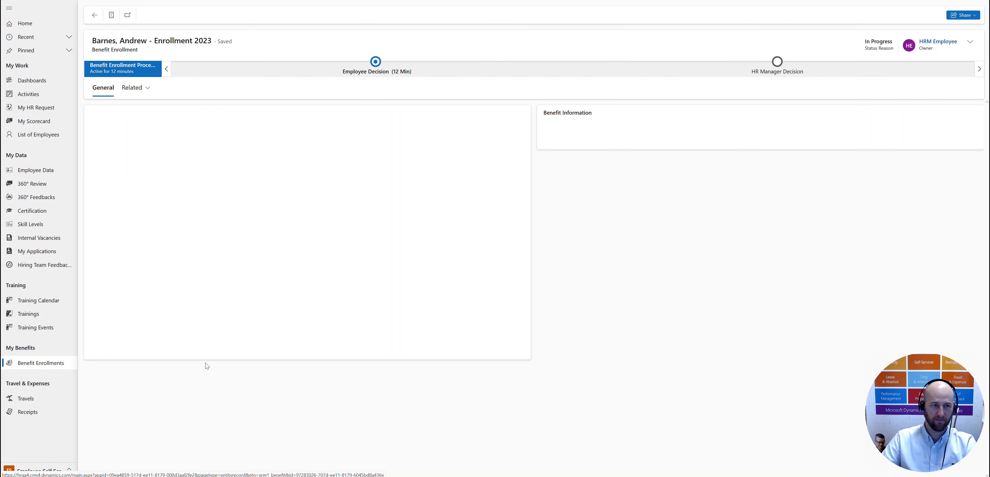
click(176, 271)
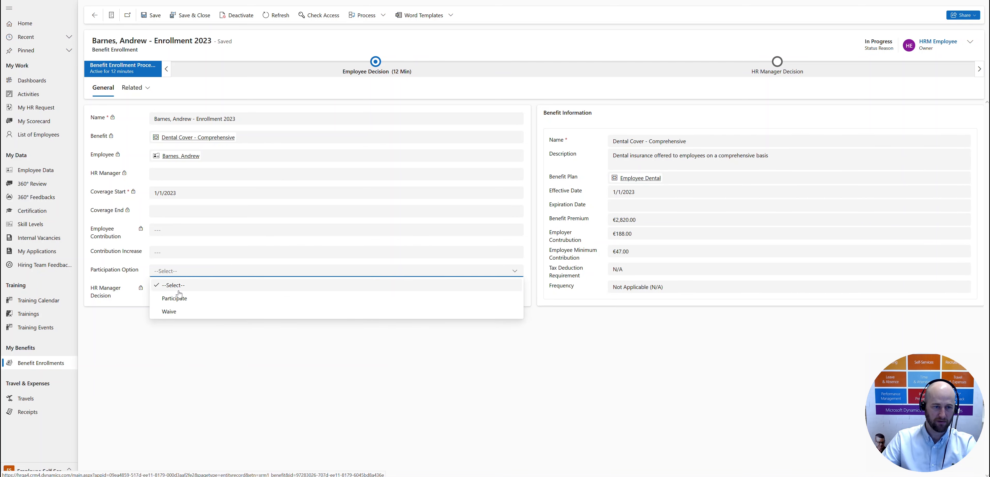
click(179, 312)
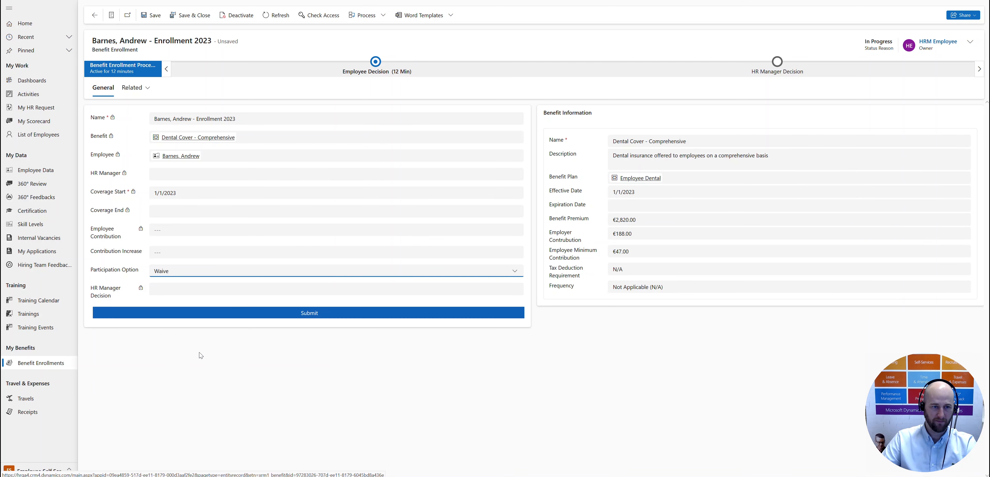
click(308, 313)
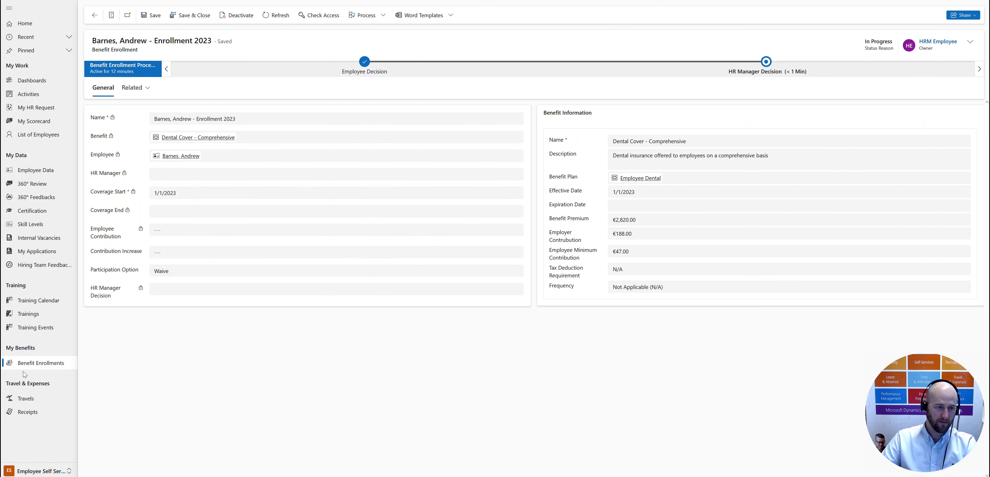
click(38, 364)
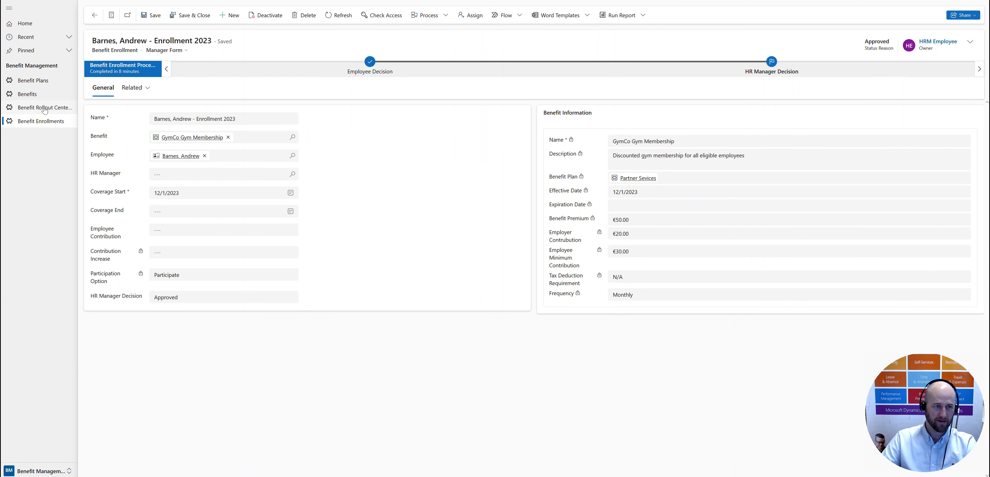
Step: Open the employee's waived Dental Cover - Comprehensive enrollment and set the HR manager decision to Rejected
click(45, 122)
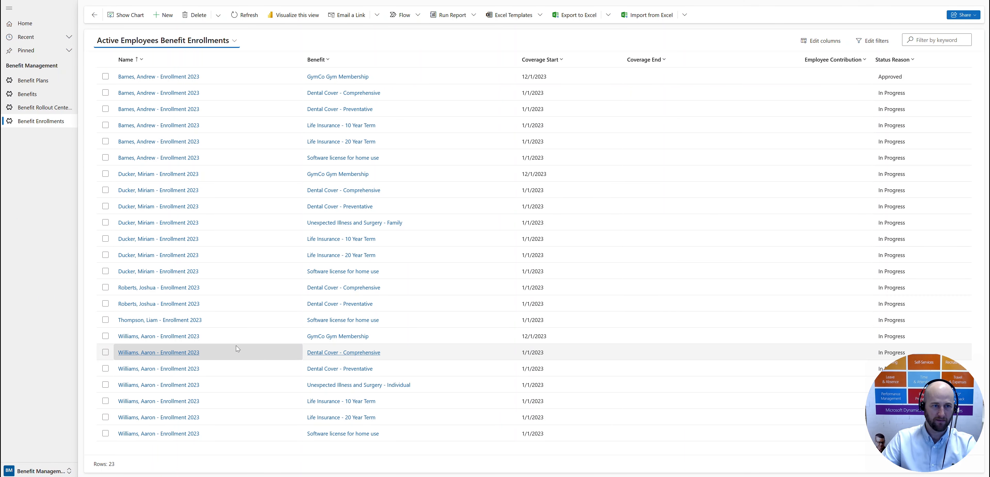
double_click(418, 93)
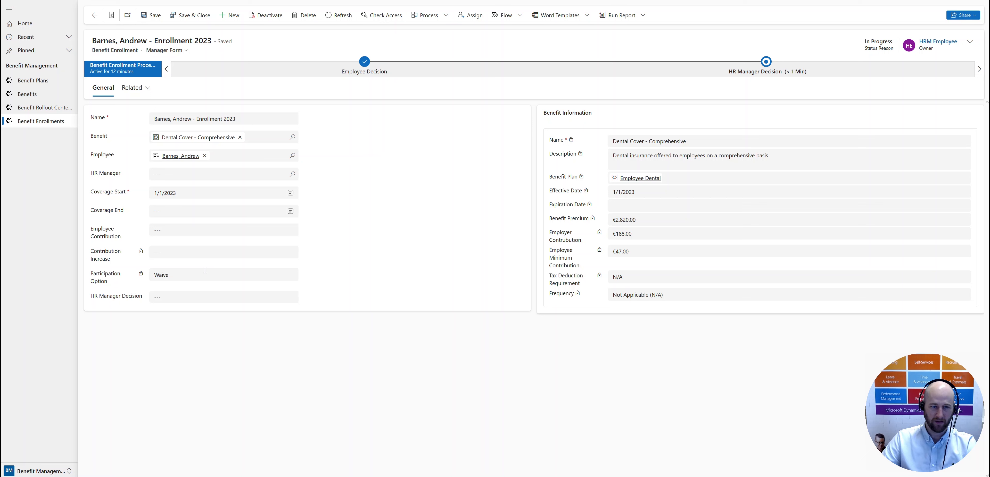
click(197, 304)
click(193, 339)
Step: Enter the rejection reason "Employee waived benefit", finish the dental cover enrollment, and return to the benefit enrollments
click(201, 317)
text(Employee )
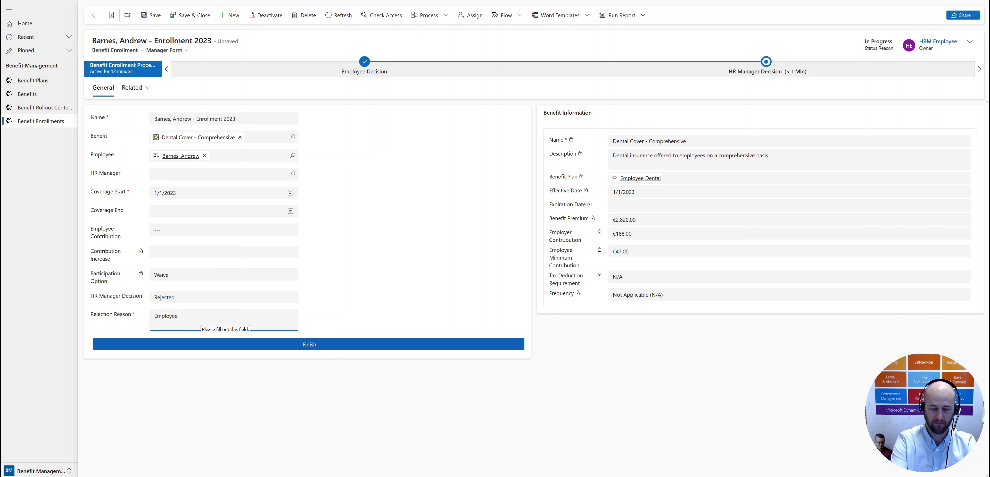
text(waived benefit)
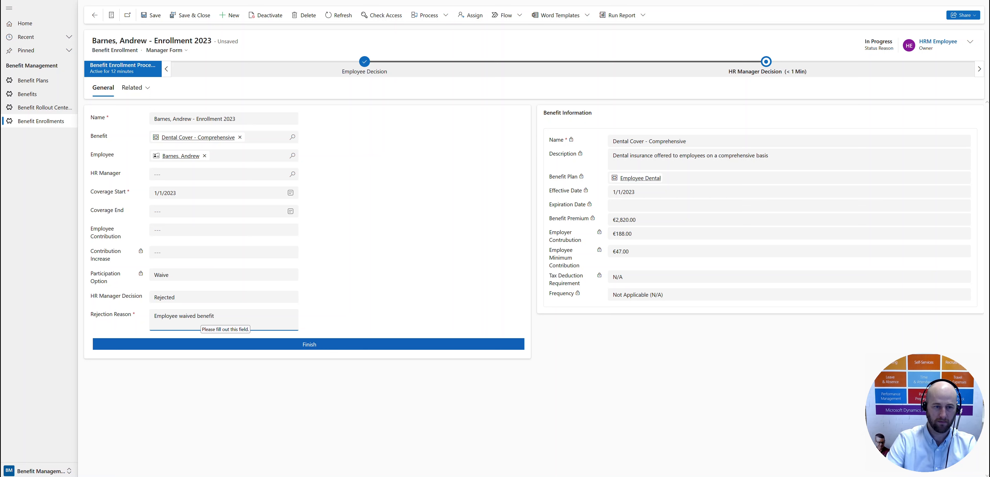
click(207, 390)
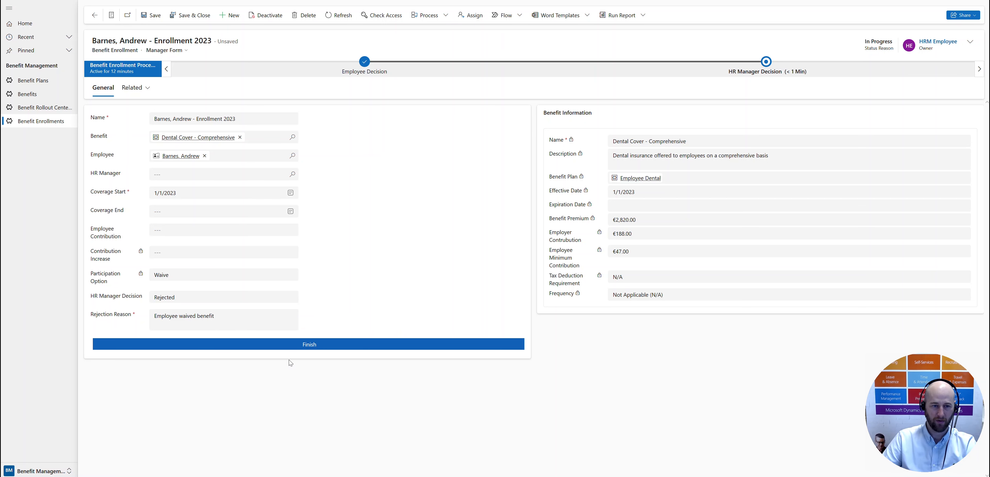
click(304, 346)
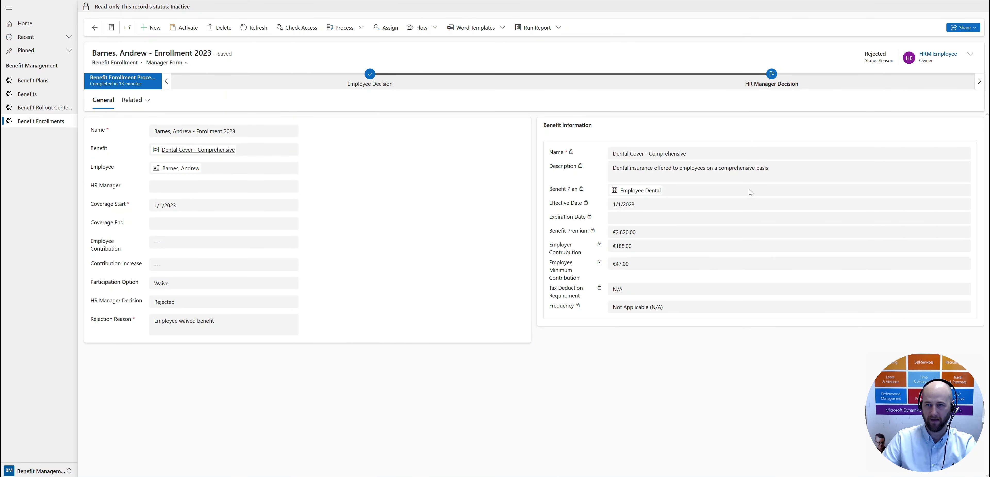
click(36, 122)
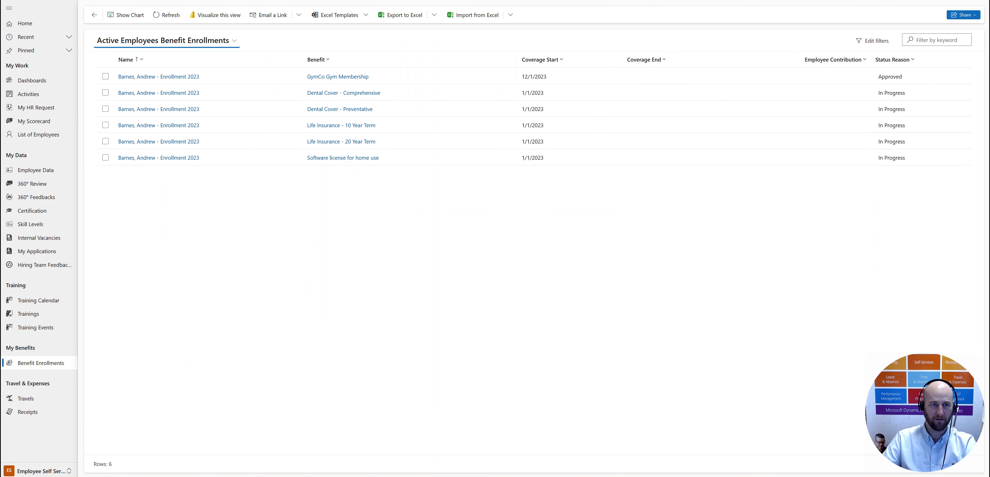
Step: Refresh the employee's benefit enrollments in Employee Self Service and review the My Approved Benefits and My Rejected Benefits views
click(166, 14)
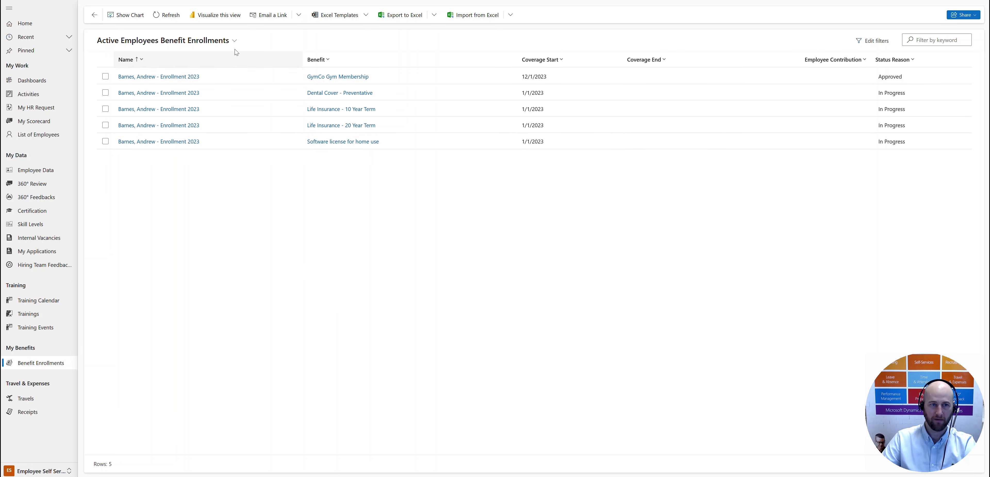
click(233, 41)
click(207, 88)
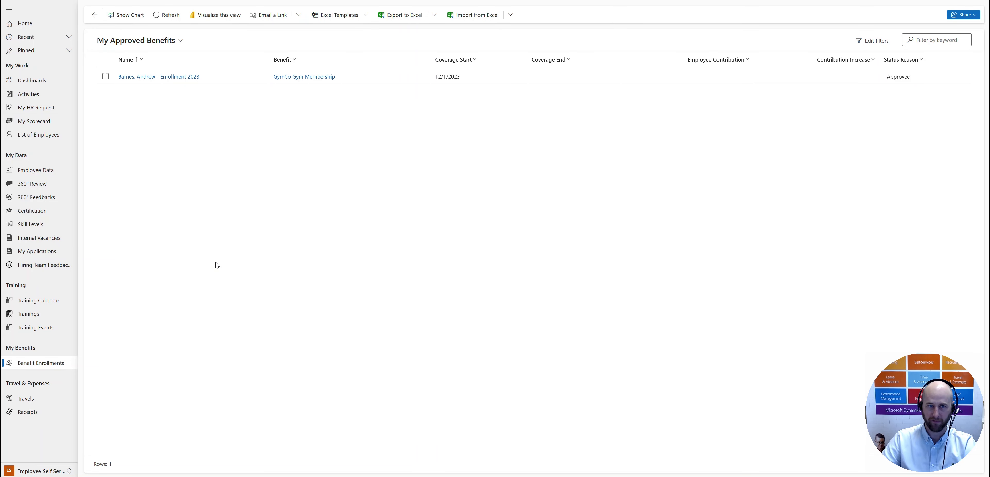
click(179, 41)
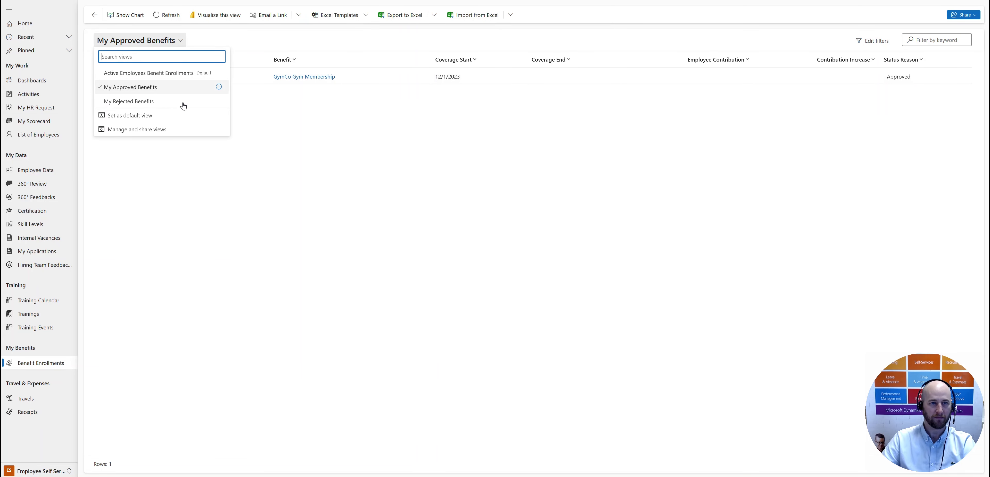
click(174, 101)
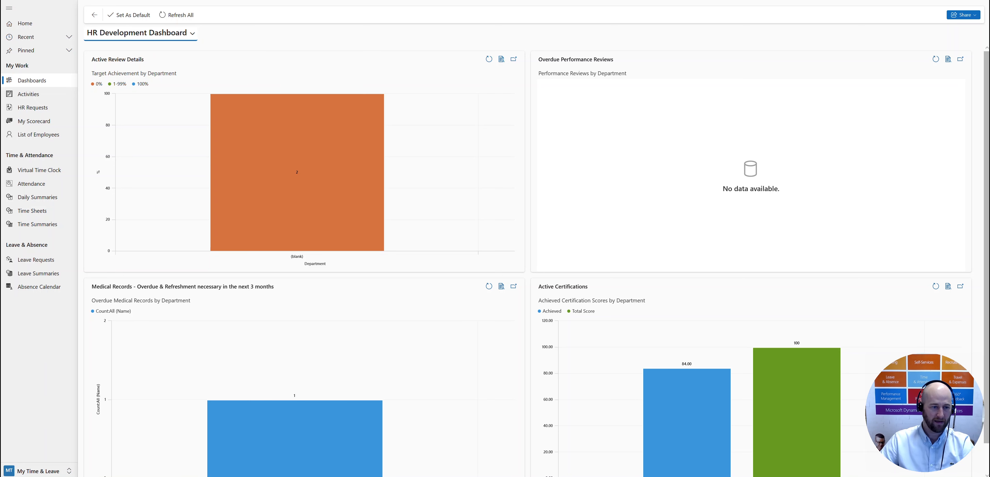
Step: Switch to the Manager Self-Services area and open the approved GymCo Gym Membership enrollment from the benefit enrollments
click(44, 472)
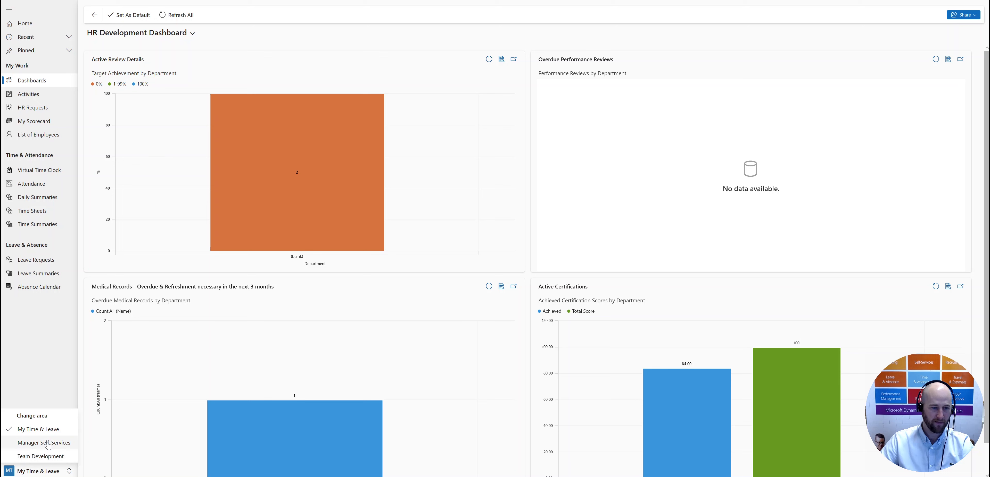
click(48, 445)
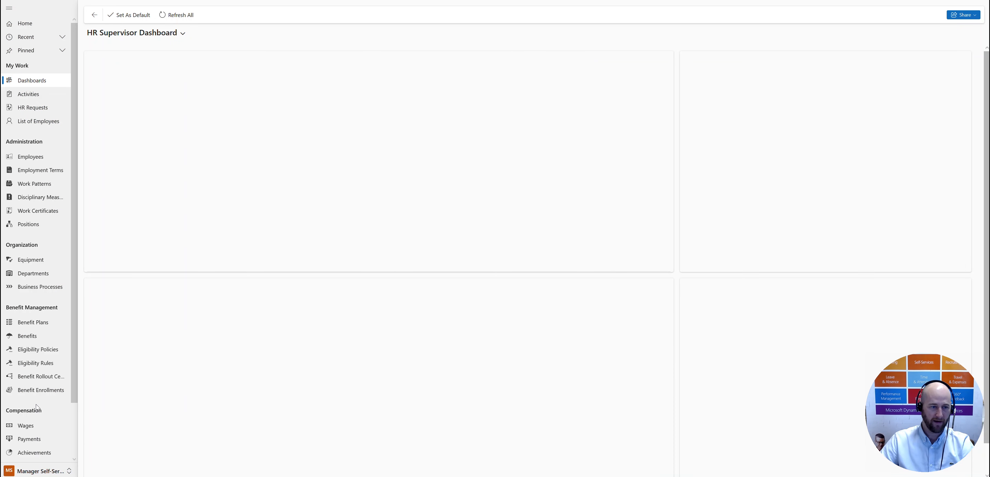
click(38, 392)
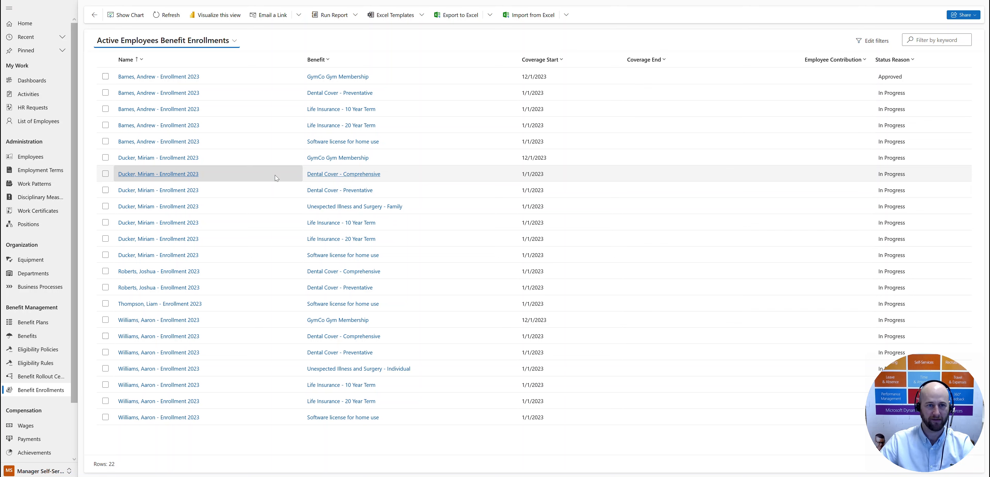
double_click(440, 78)
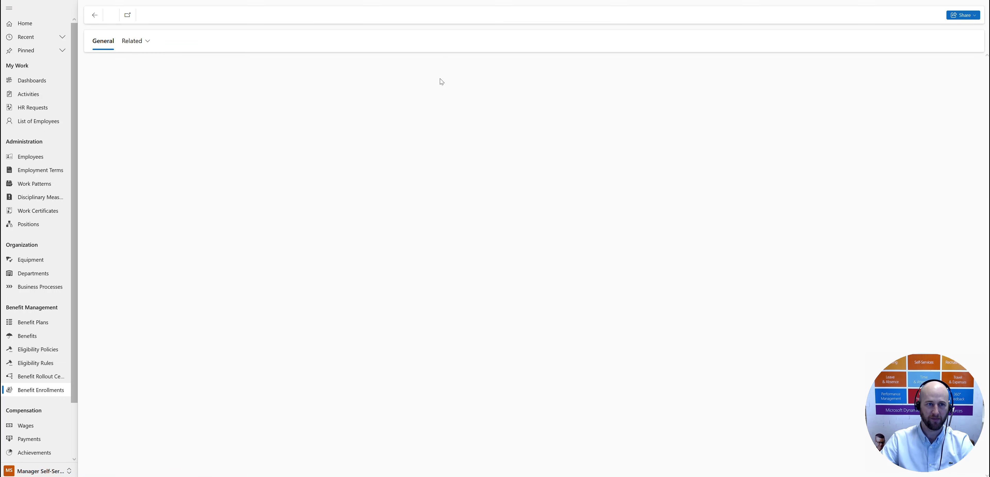